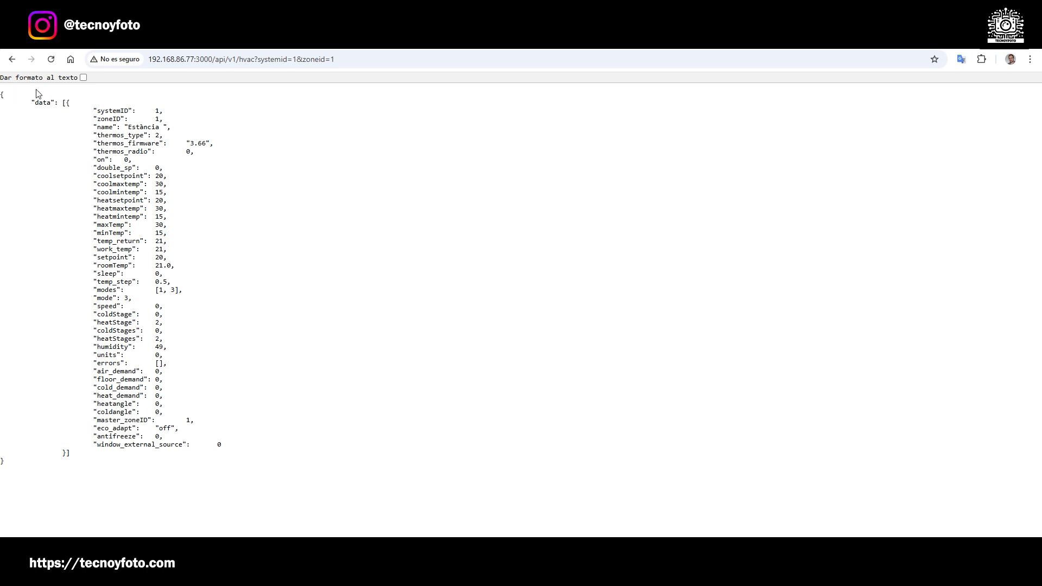
Step: Try to load the HVAC API page from host 192.168.86.72 instead, and return to the previous page
{"action": "left_click", "coordinate": [190, 56]}
{"action": "left_click", "coordinate": [191, 58]}
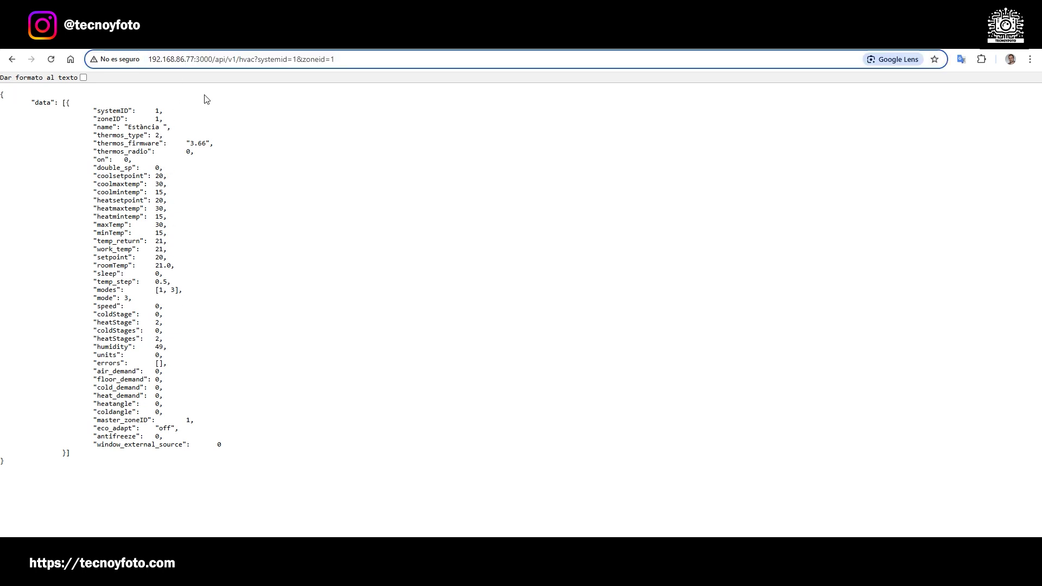
{"action": "key", "text": "BackSpace"}
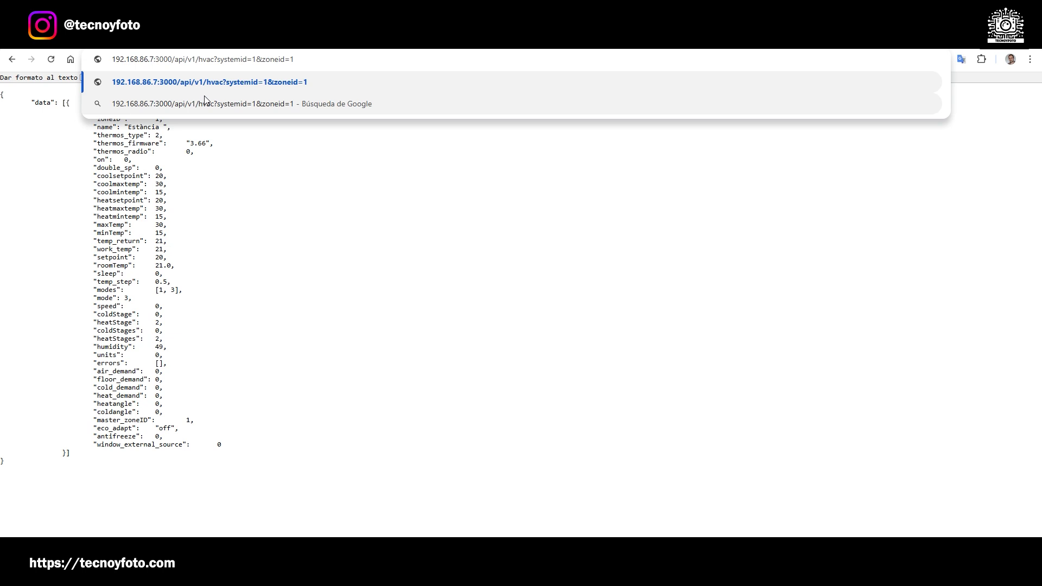
{"action": "type", "text": "2"}
{"action": "key", "text": "Return"}
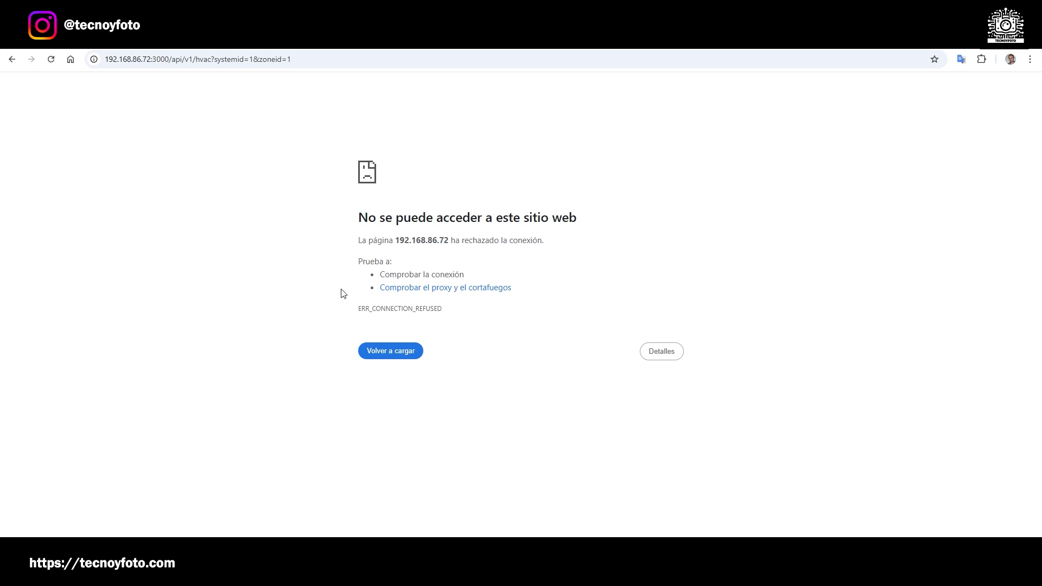
{"action": "left_click", "coordinate": [12, 59]}
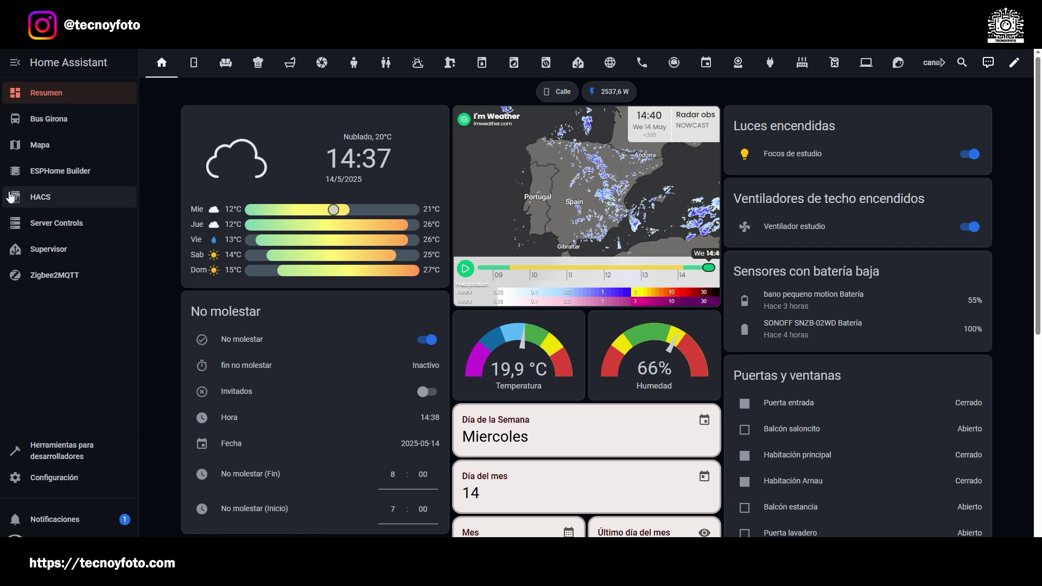
Step: Open the custom repositories dialog of the Home Assistant Community Store (HACS)
{"action": "left_click", "coordinate": [31, 198]}
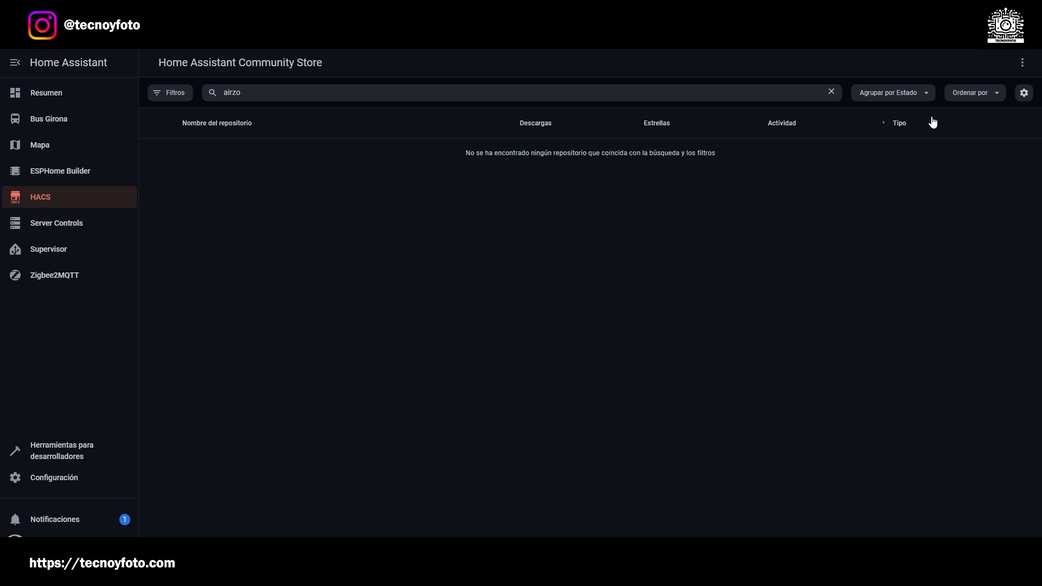
{"action": "left_click", "coordinate": [1025, 64]}
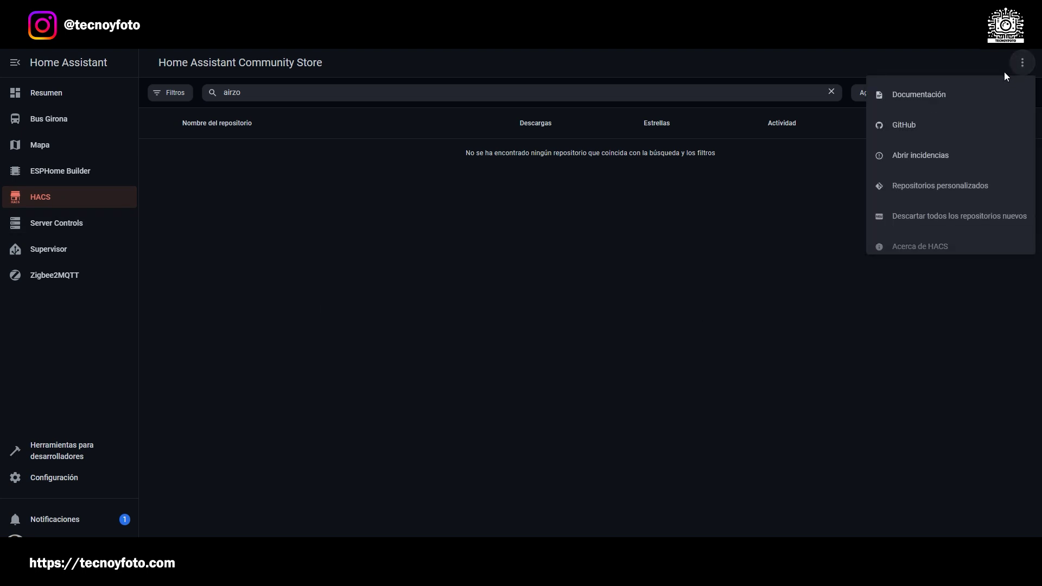
{"action": "left_click", "coordinate": [954, 191]}
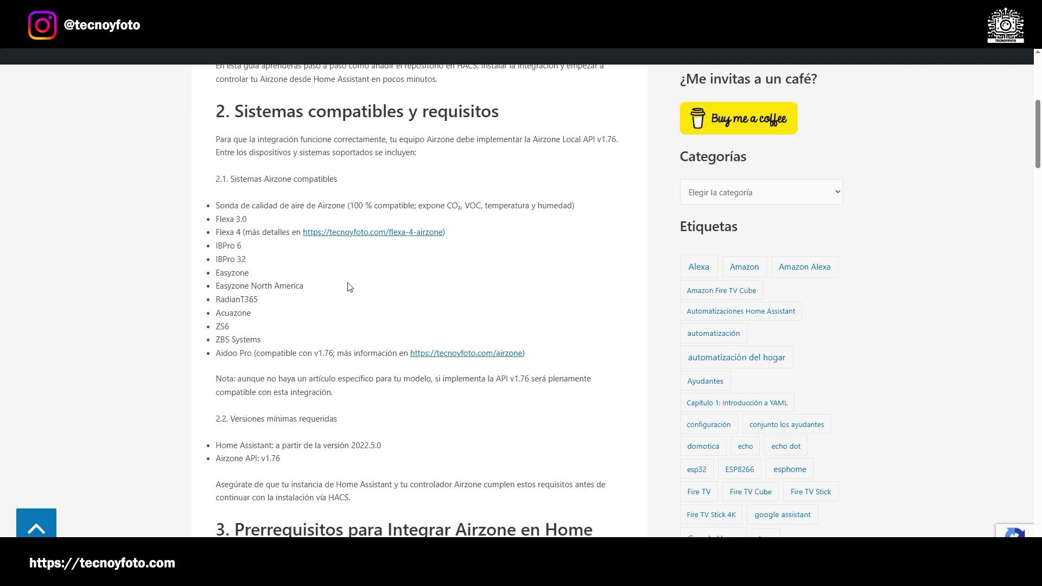
Step: Copy the airzone_control GitHub repository address from the HACS installation section of the Airzone article
{"action": "scroll", "coordinate": [347, 285], "scroll_direction": "down", "scroll_amount": 1}
{"action": "scroll", "coordinate": [336, 282], "scroll_direction": "up", "scroll_amount": 3}
{"action": "scroll", "coordinate": [336, 147], "scroll_direction": "up", "scroll_amount": 2}
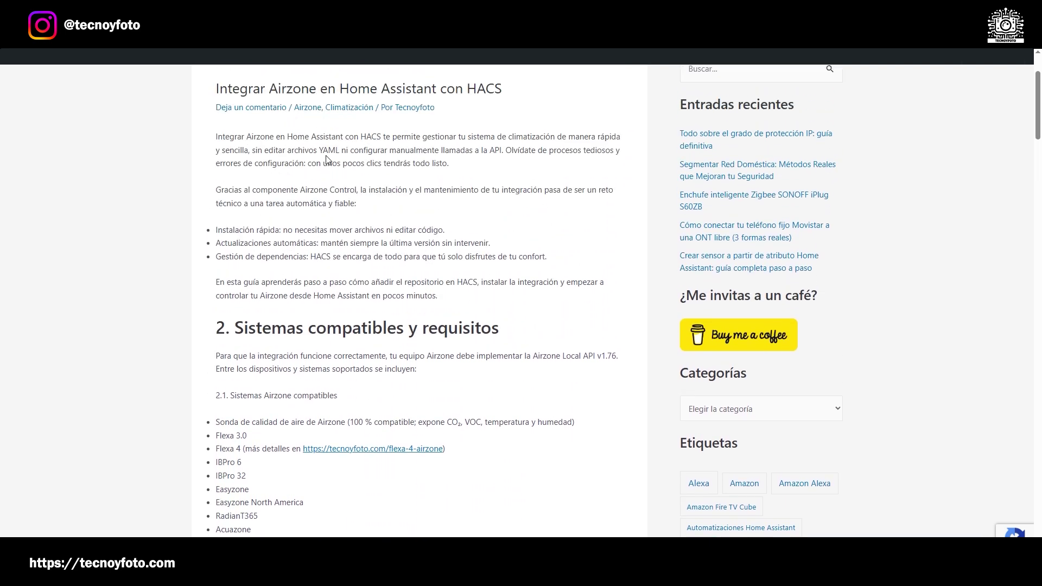
{"action": "scroll", "coordinate": [326, 159], "scroll_direction": "down", "scroll_amount": 9}
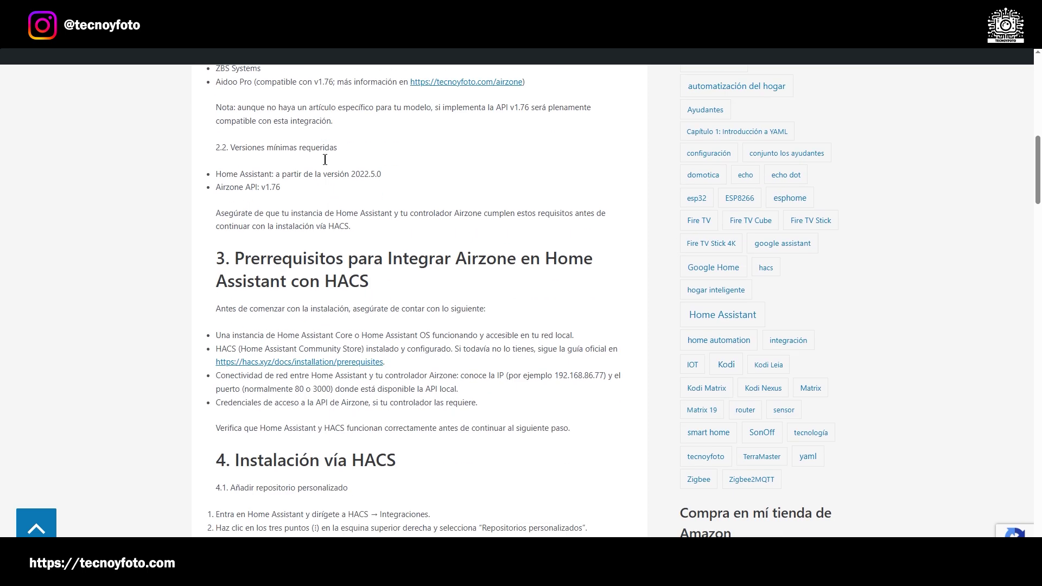
{"action": "scroll", "coordinate": [324, 159], "scroll_direction": "down", "scroll_amount": 6}
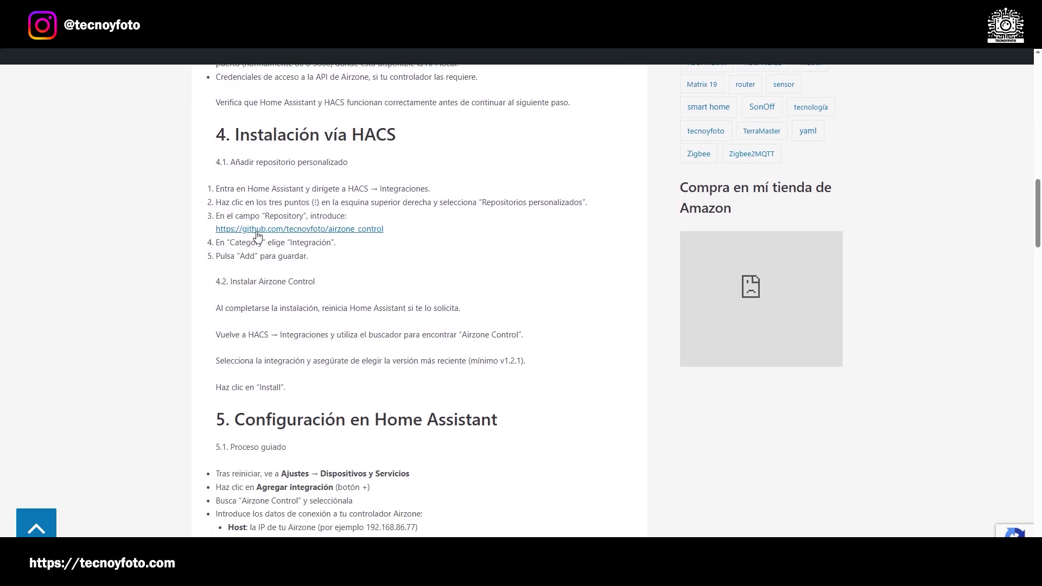
{"action": "left_click_drag", "start_coordinate": [213, 229], "coordinate": [390, 232]}
{"action": "key", "text": "ctrl+c"}
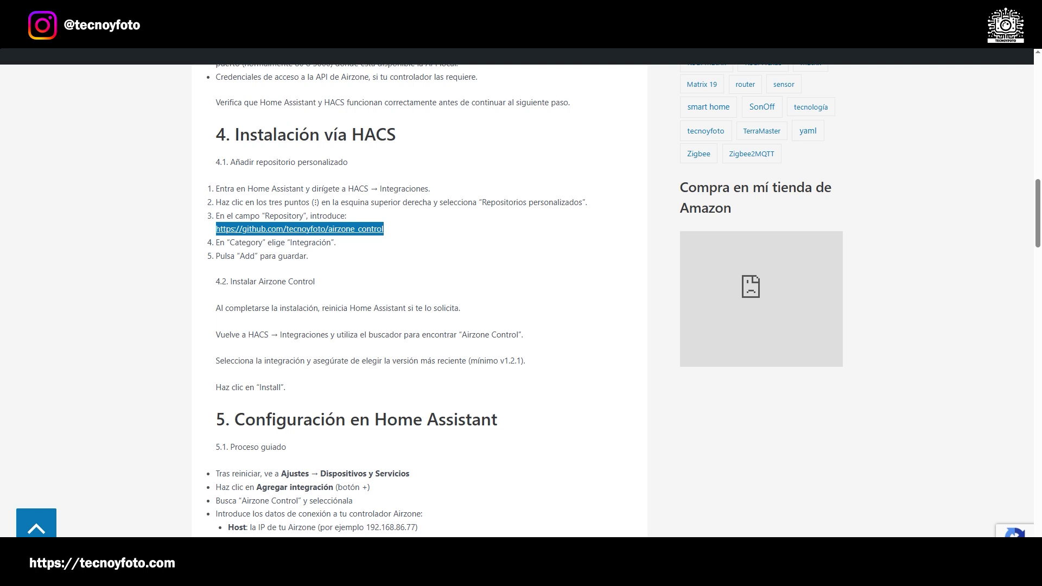
{"action": "key", "text": "alt+Tab"}
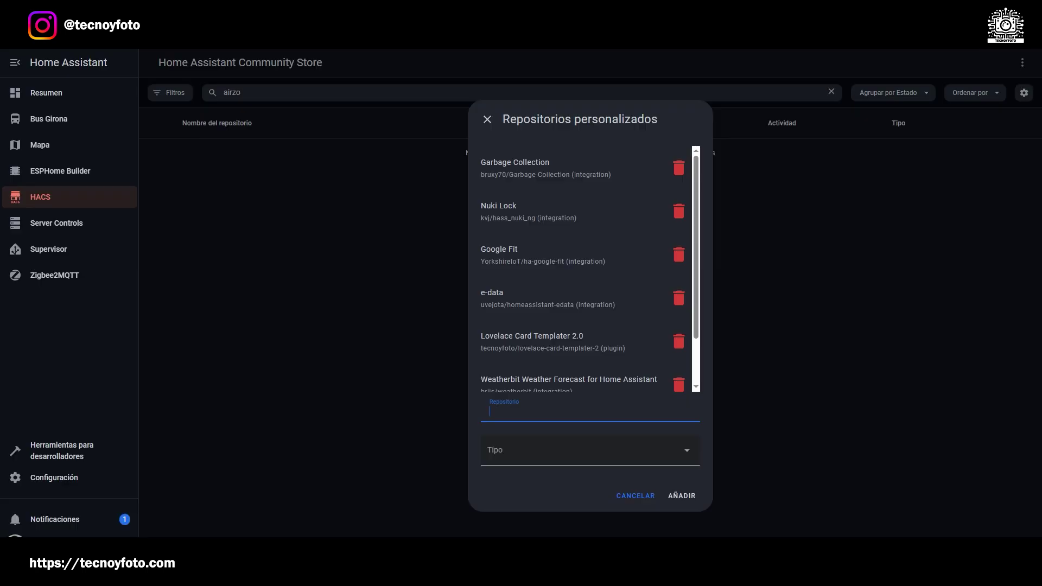
{"action": "left_click", "coordinate": [504, 413]}
{"action": "key", "text": "ctrl+v"}
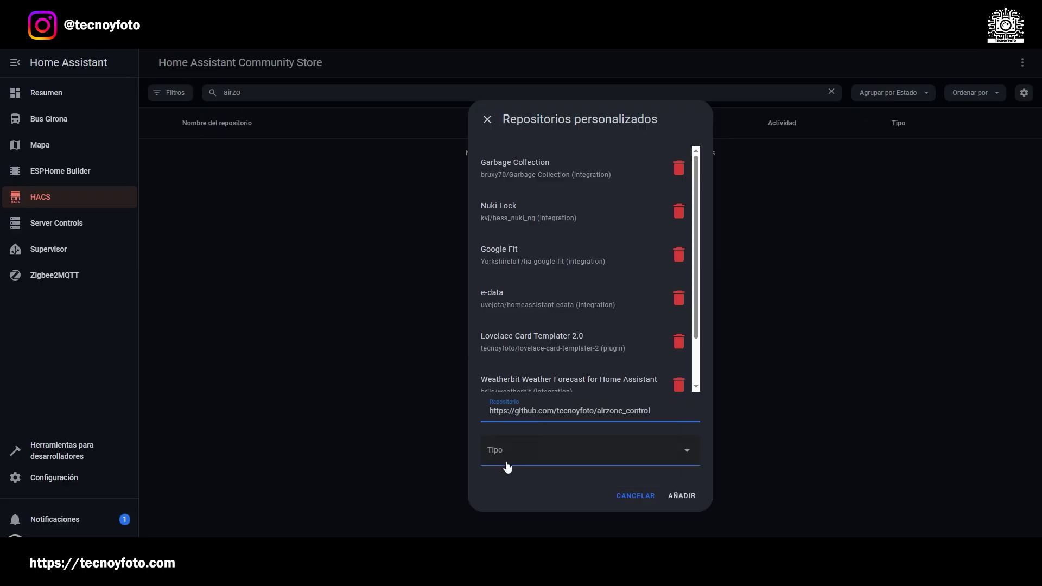
{"action": "left_click", "coordinate": [514, 459]}
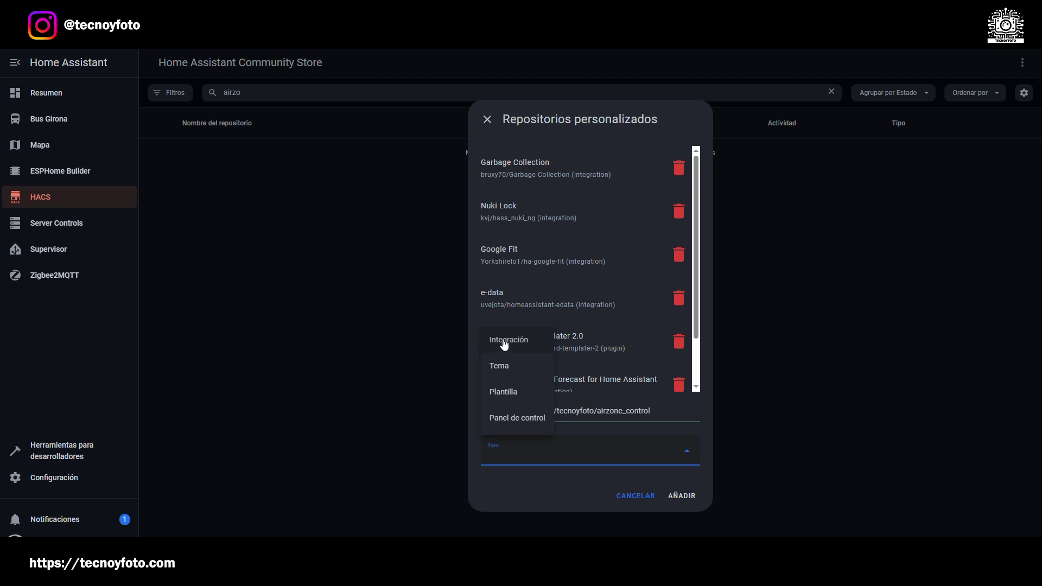
{"action": "left_click", "coordinate": [516, 341]}
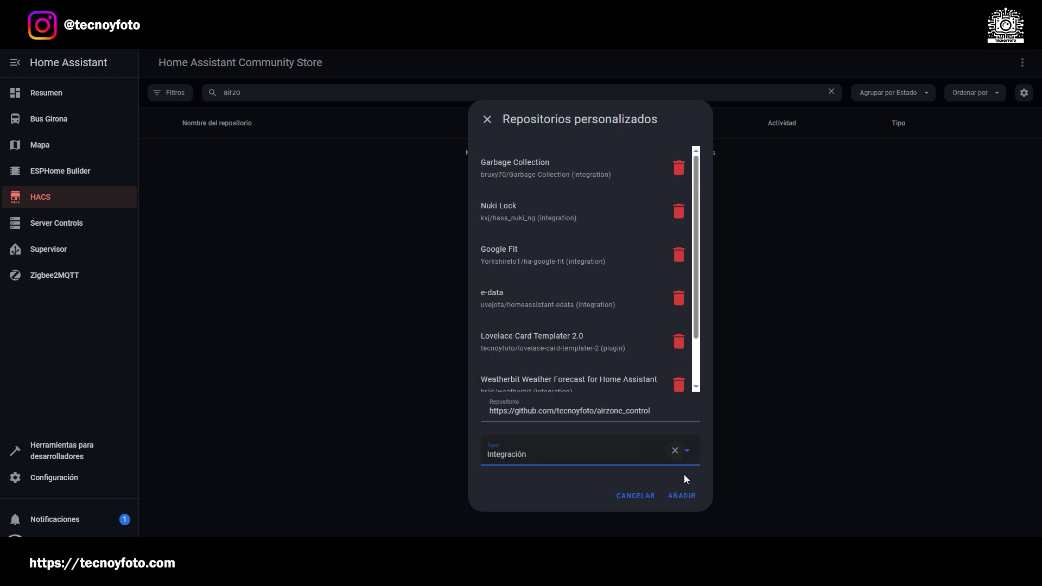
{"action": "left_click", "coordinate": [689, 501]}
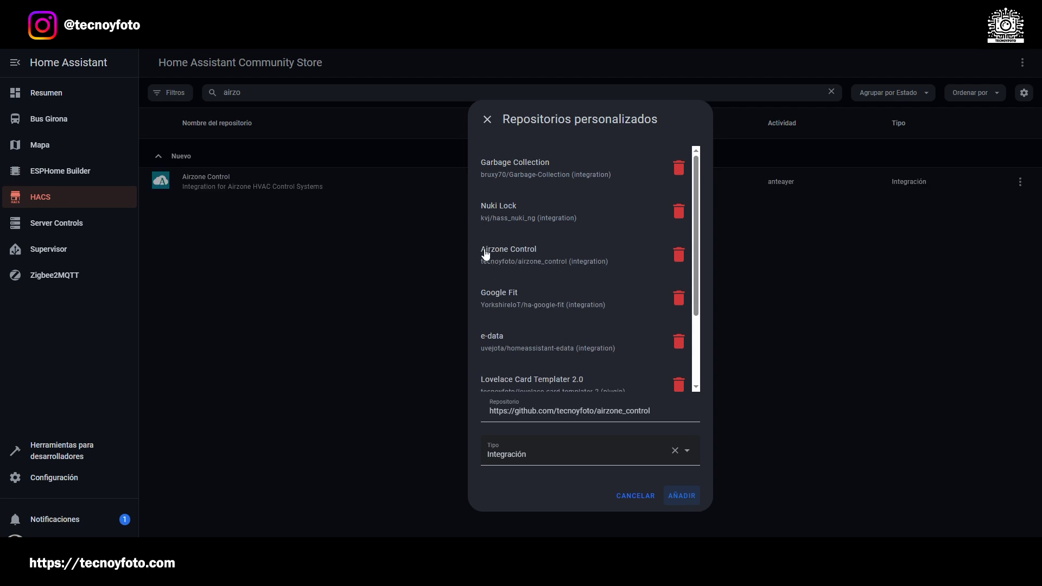
{"action": "left_click", "coordinate": [635, 496]}
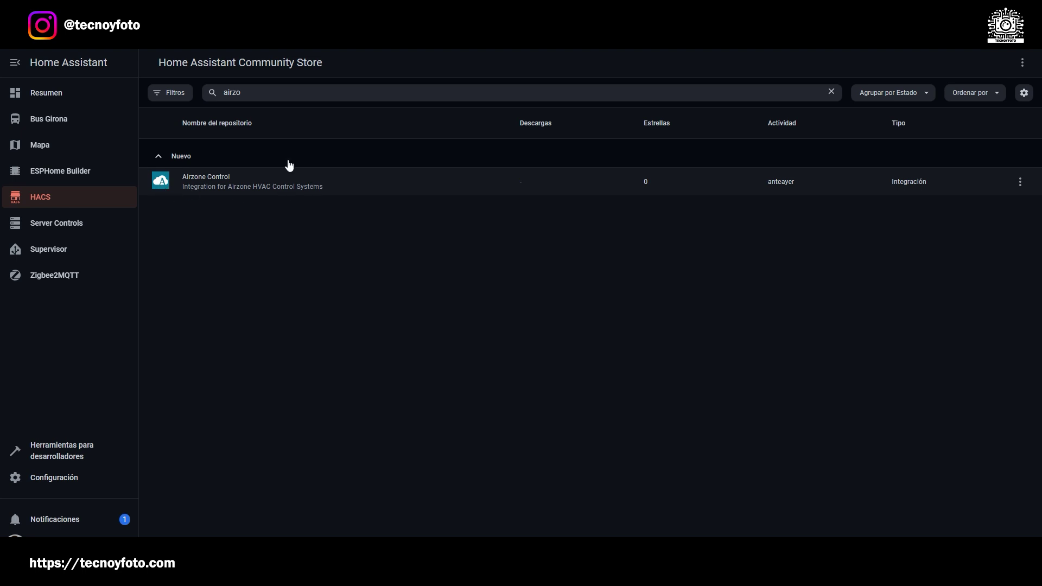
Step: Search the community store for "airz" and download the Airzone Control integration
{"action": "left_click_drag", "start_coordinate": [244, 92], "coordinate": [204, 95]}
{"action": "key", "text": "BackSpace"}
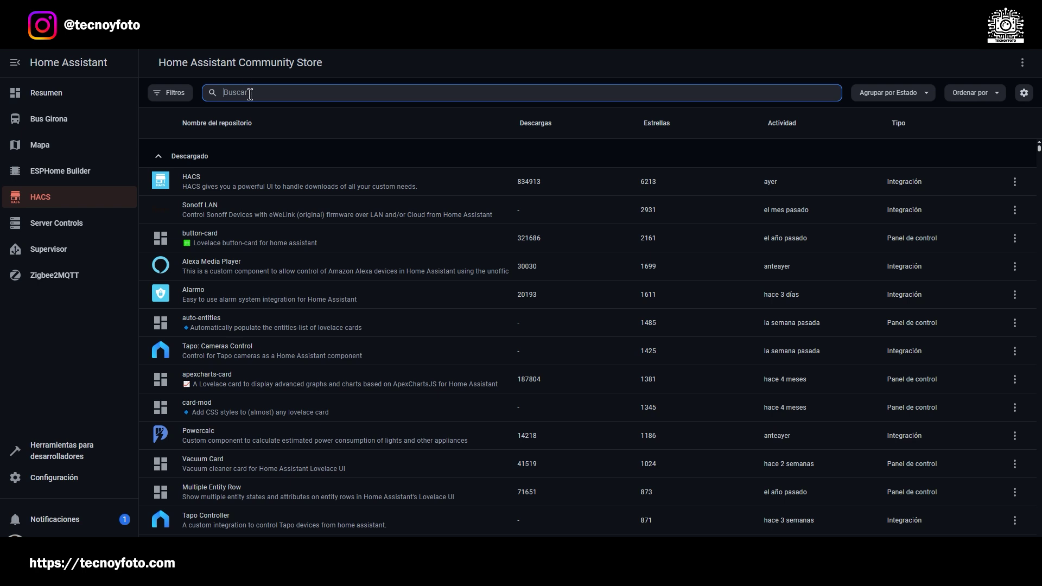
{"action": "type", "text": "airz"}
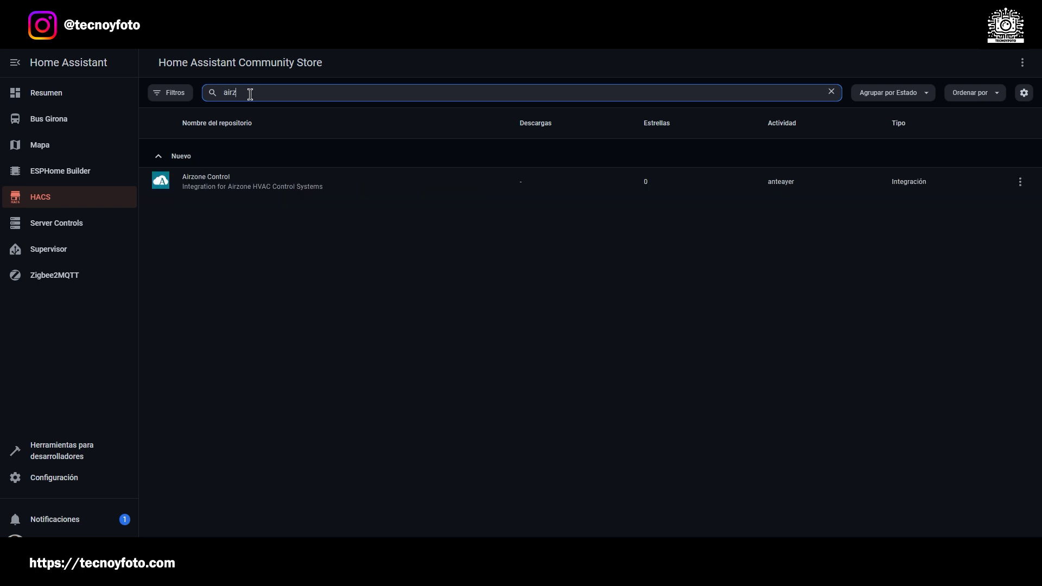
{"action": "left_click", "coordinate": [206, 181]}
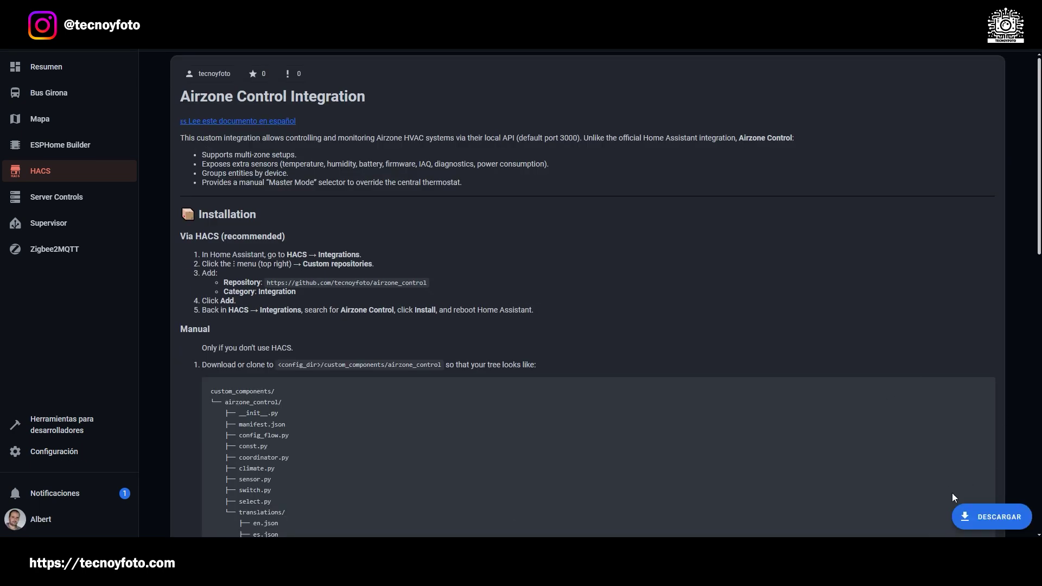
{"action": "left_click", "coordinate": [990, 515]}
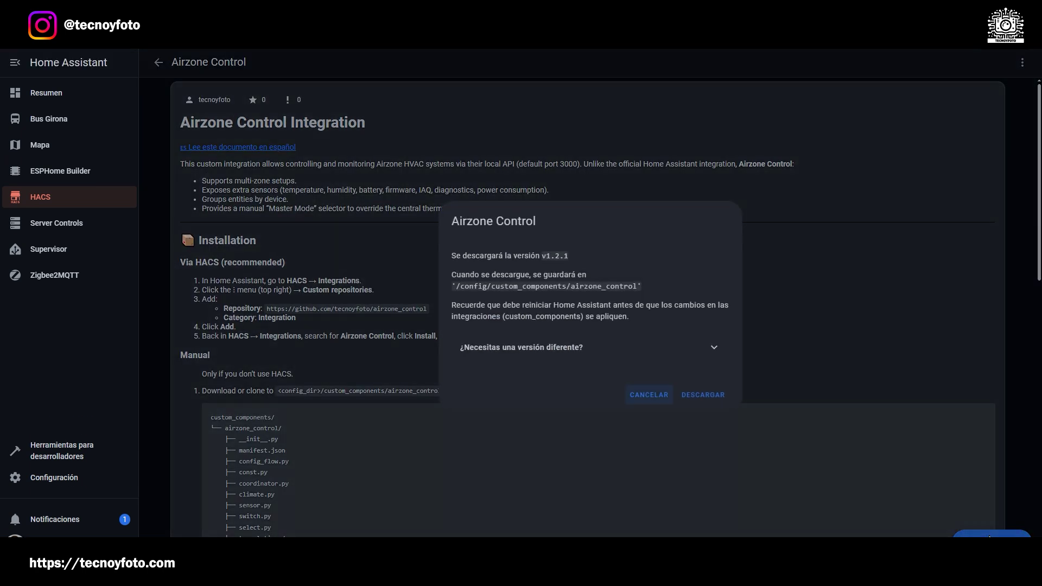
{"action": "left_click", "coordinate": [704, 397]}
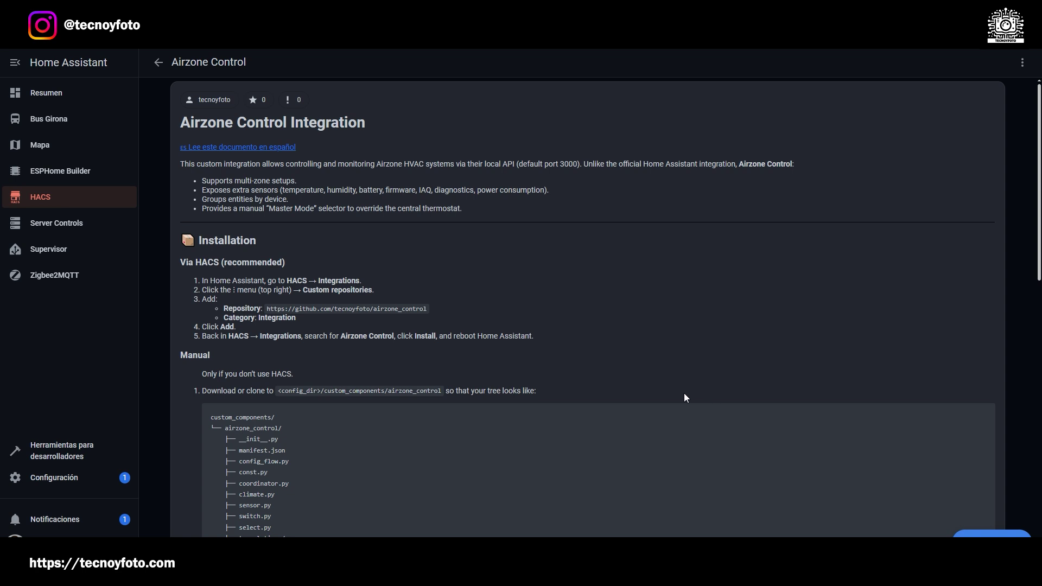
Step: Restart Home Assistant from the developer tools and confirm the restart
{"action": "left_click", "coordinate": [44, 451]}
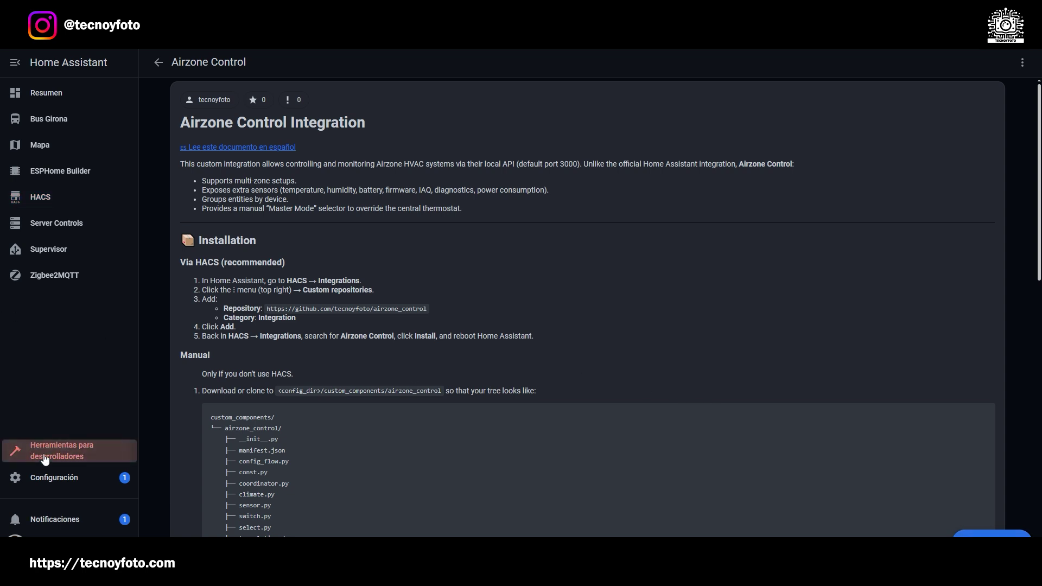
{"action": "left_click", "coordinate": [829, 216]}
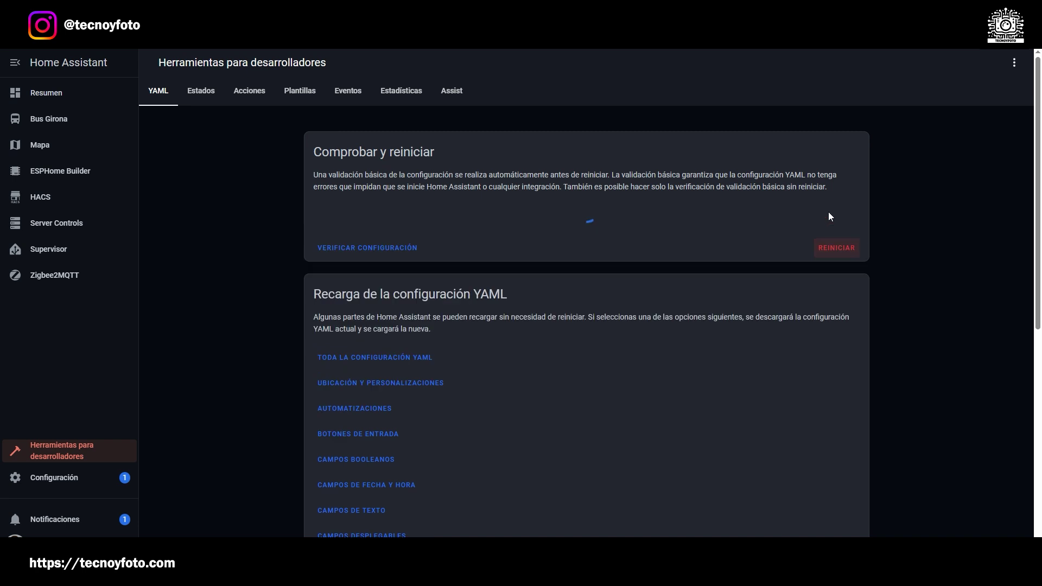
{"action": "left_click", "coordinate": [425, 343]}
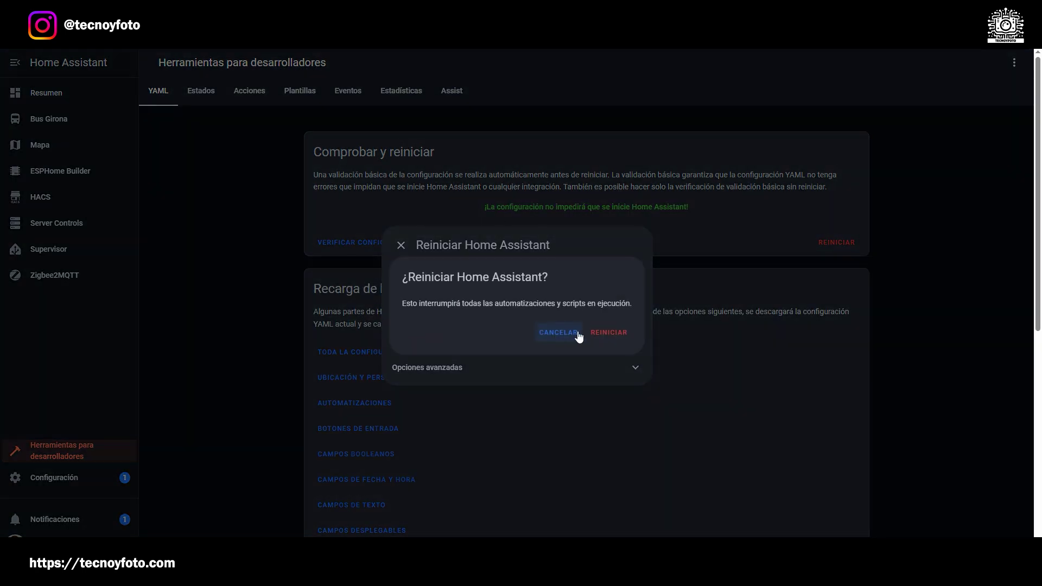
{"action": "left_click", "coordinate": [608, 332]}
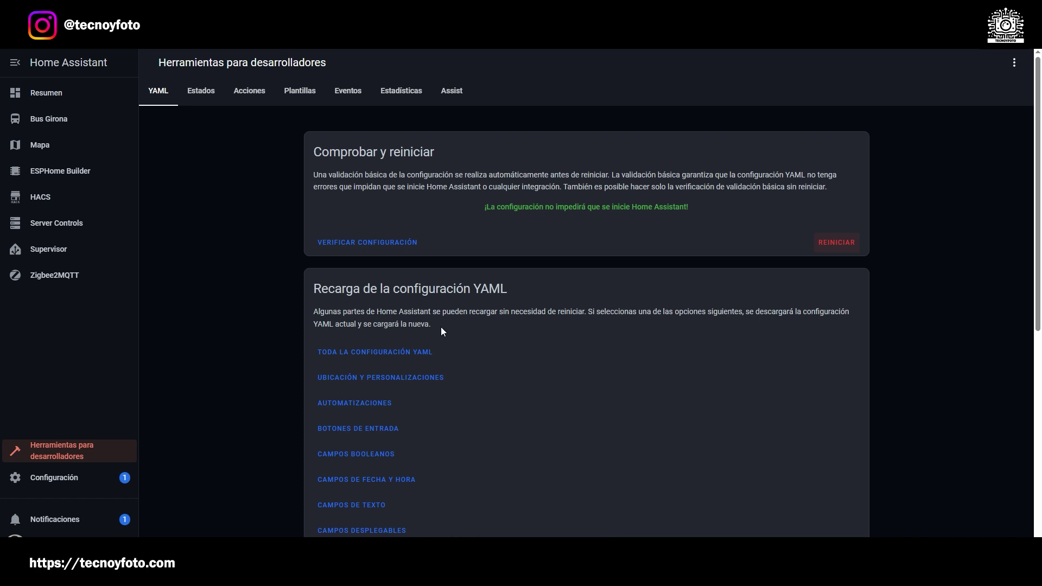
Step: Open the integrations overview in the devices and services settings, leaving the brand selection dialog closed
{"action": "left_click", "coordinate": [20, 480]}
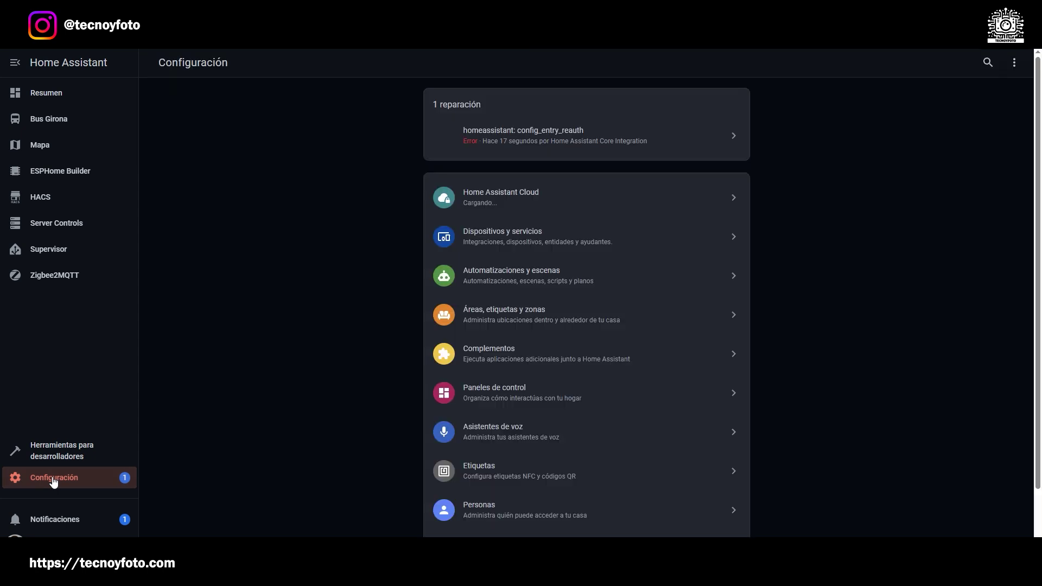
{"action": "left_click", "coordinate": [486, 245]}
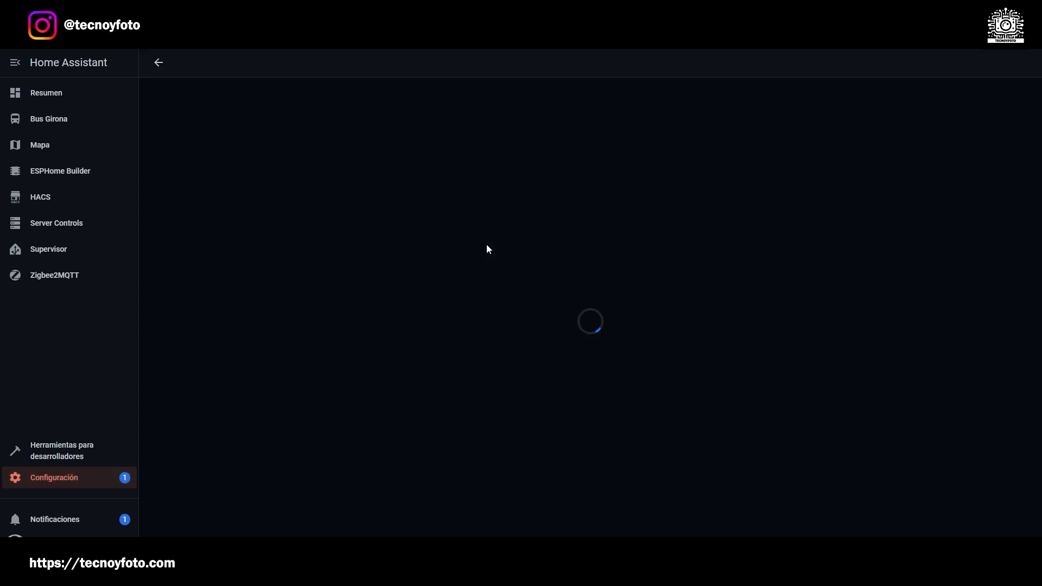
{"action": "scroll", "coordinate": [487, 249], "scroll_direction": "down", "scroll_amount": 1}
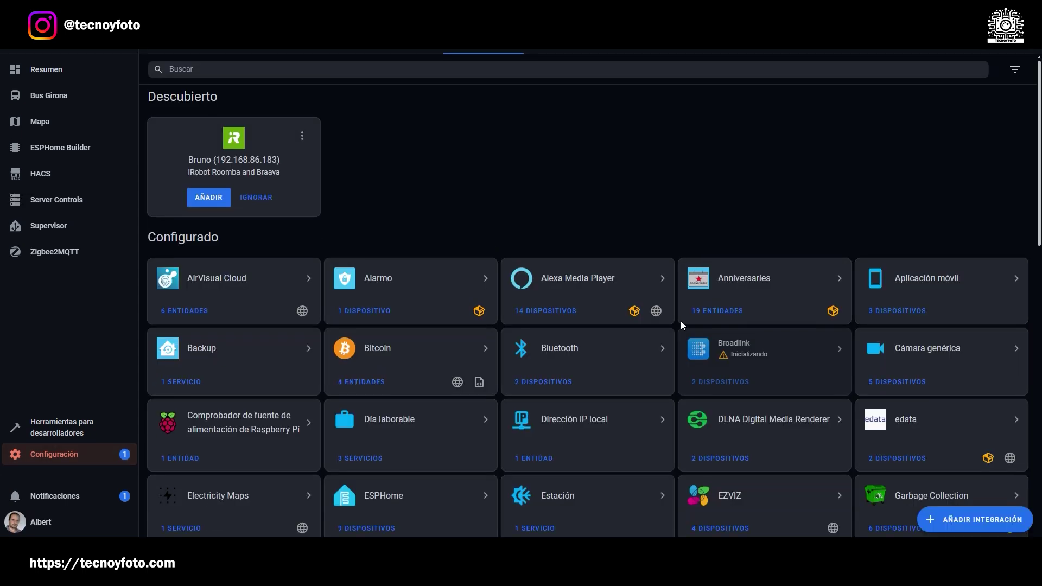
{"action": "left_click", "coordinate": [962, 519]}
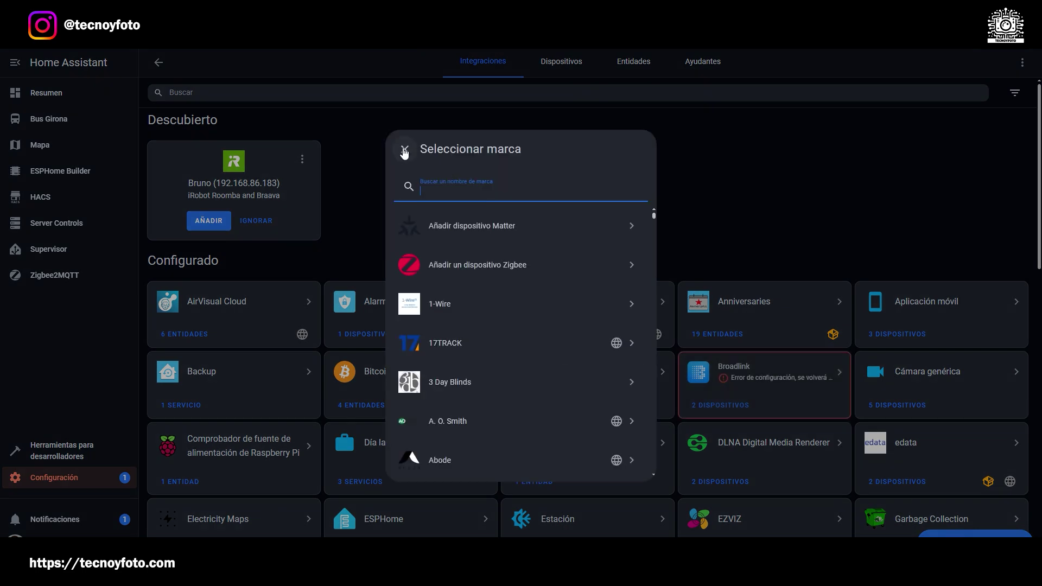
{"action": "left_click", "coordinate": [404, 150]}
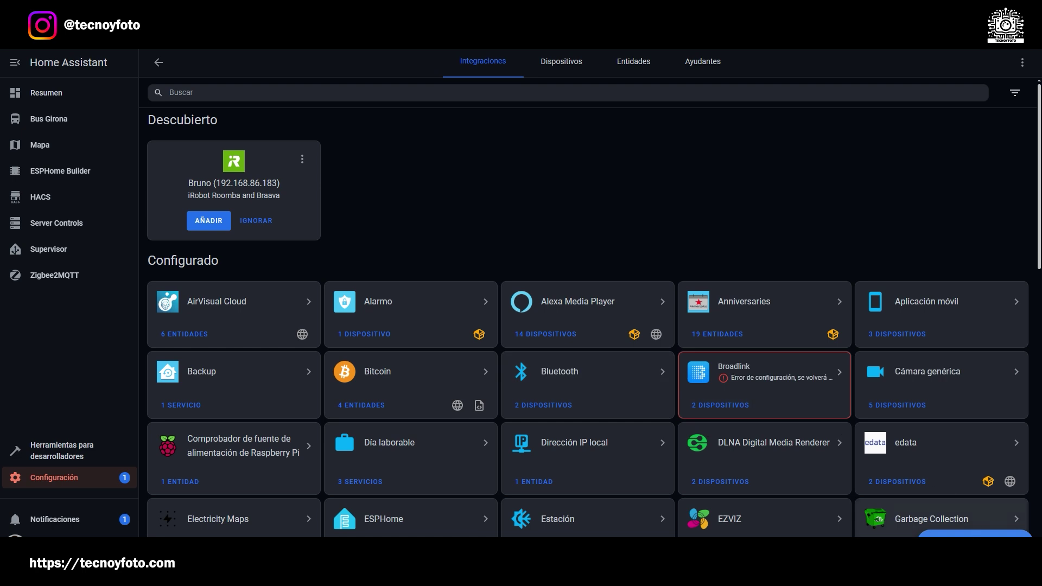
Step: Add the Airzone Control integration with host 192.168.86.77 on port 3000 and submit the connection
{"action": "left_click", "coordinate": [974, 534]}
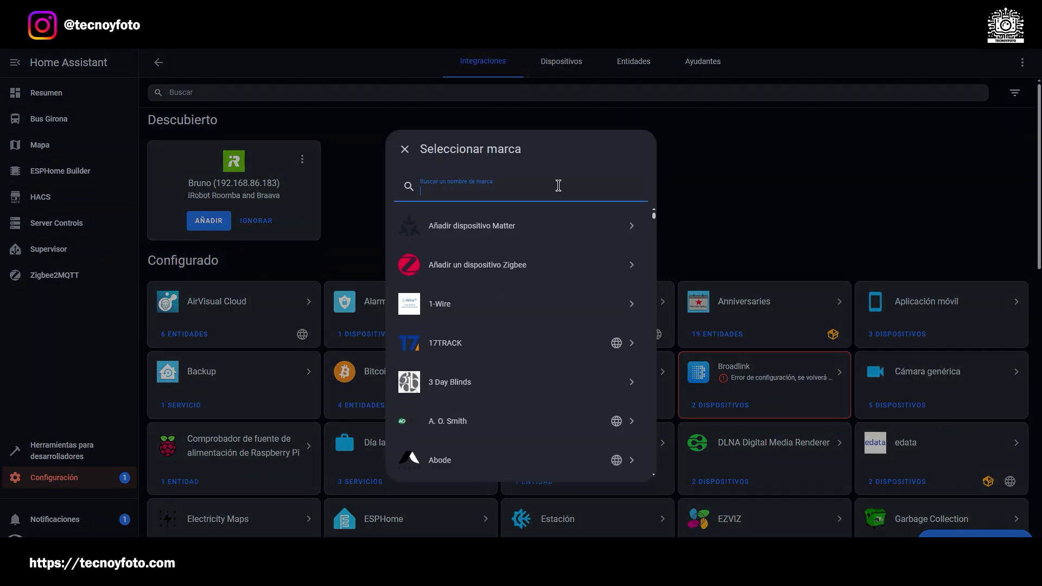
{"action": "type", "text": "airzon"}
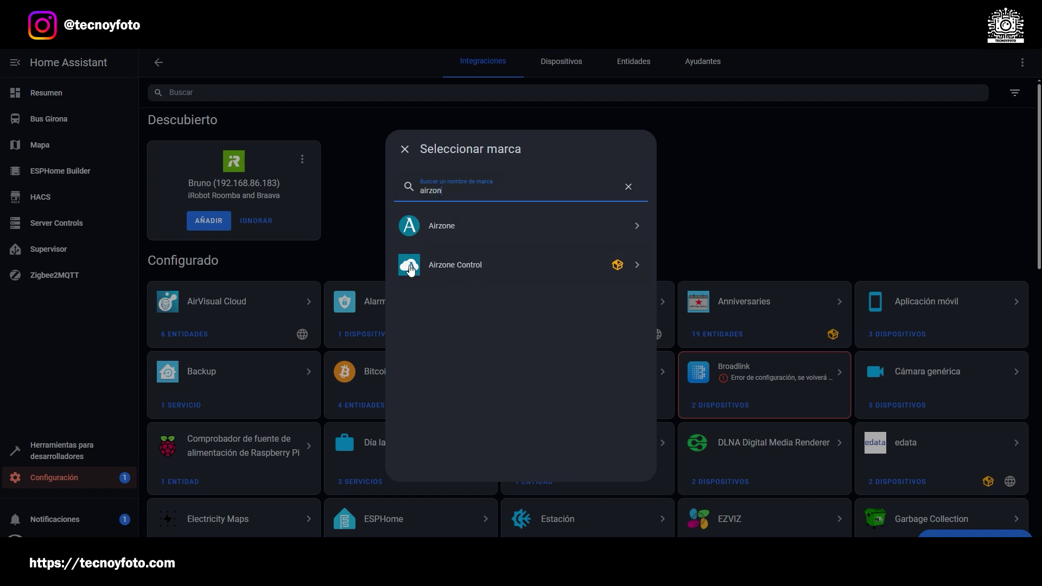
{"action": "left_click", "coordinate": [448, 263]}
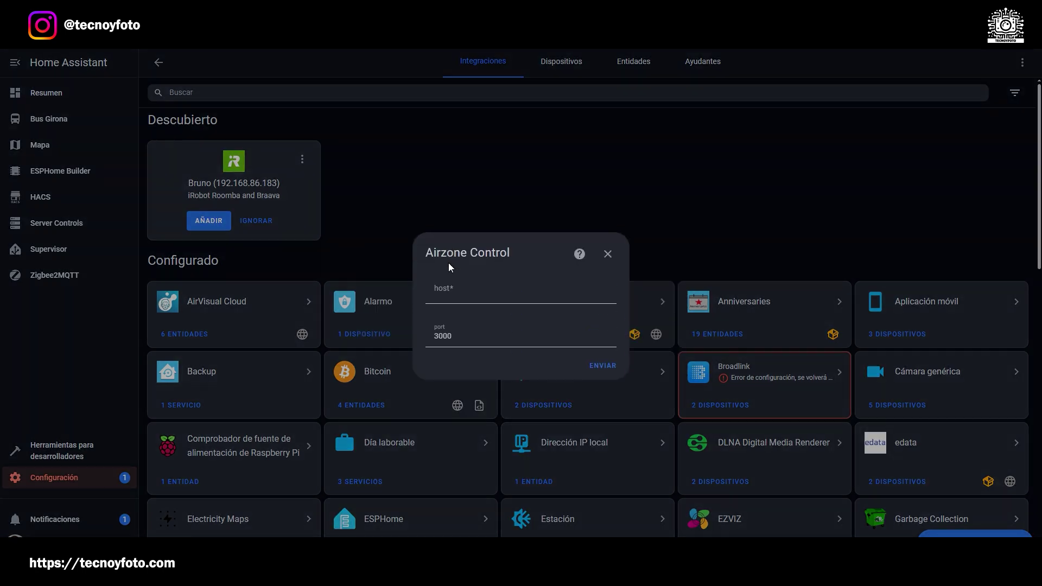
{"action": "left_click", "coordinate": [463, 298]}
{"action": "type", "text": "192.168.86.77"}
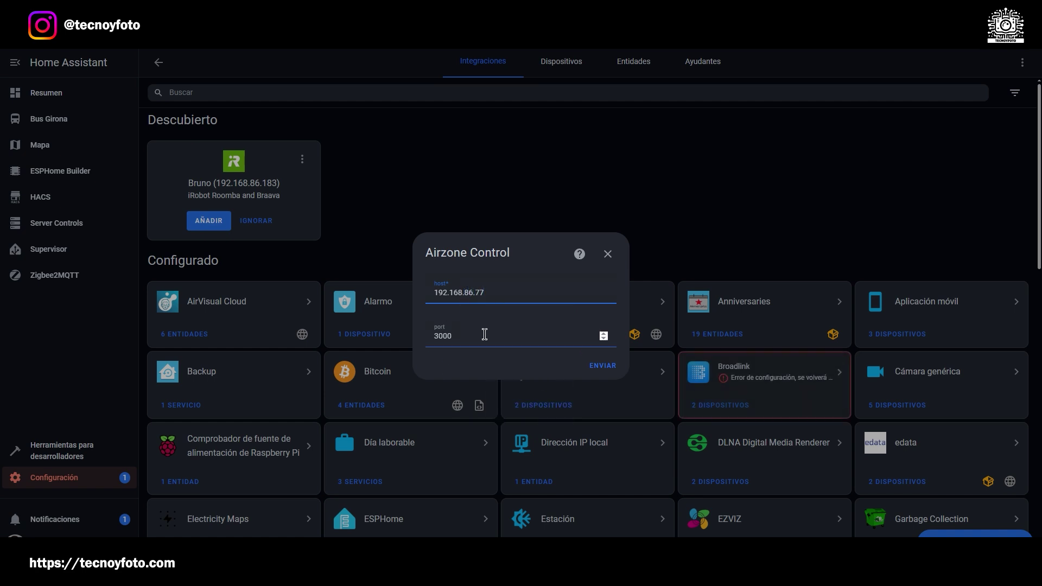
{"action": "left_click", "coordinate": [603, 366]}
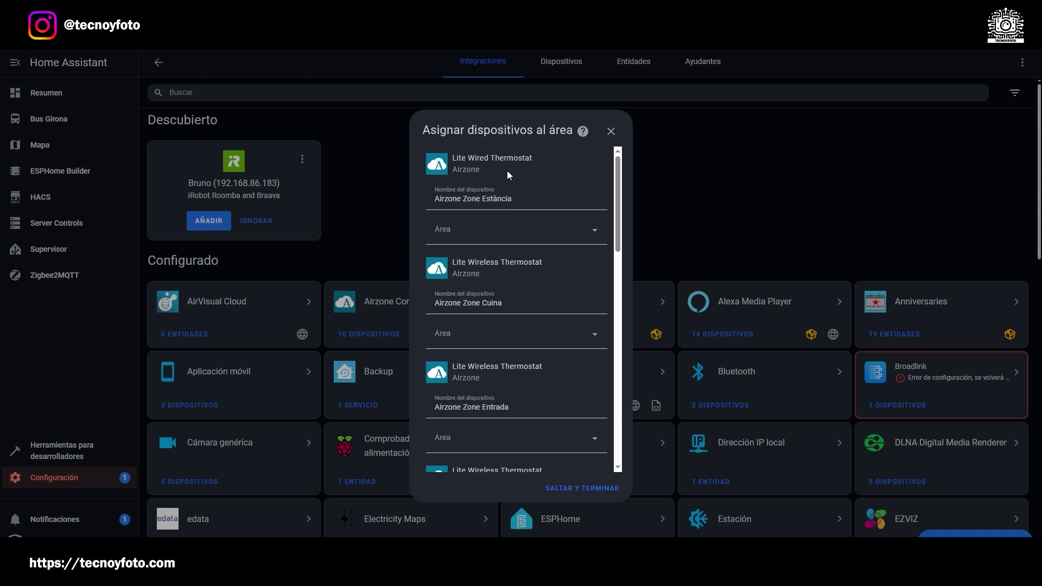
Step: Assign Airzone Zone Estància to the Estancia area, Airzone Zone Cuina to Cocina and Airzone Zone Entrada to Entrada
{"action": "left_click", "coordinate": [467, 205]}
{"action": "left_click", "coordinate": [592, 230]}
{"action": "left_click", "coordinate": [542, 419]}
{"action": "left_click", "coordinate": [593, 334]}
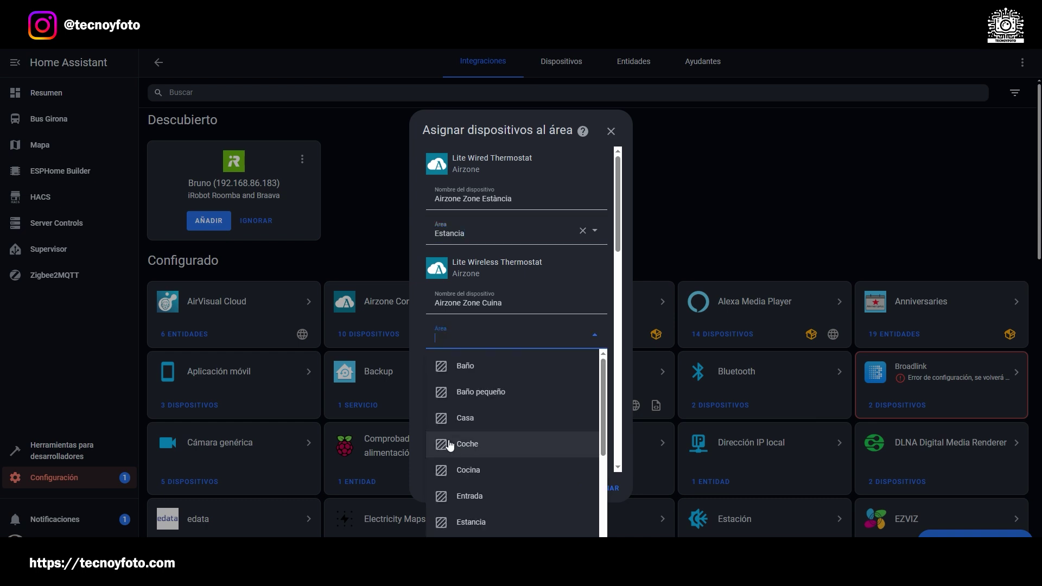
{"action": "left_click", "coordinate": [516, 470]}
{"action": "scroll", "coordinate": [543, 380], "scroll_direction": "down", "scroll_amount": 4}
{"action": "left_click", "coordinate": [594, 222]}
{"action": "left_click", "coordinate": [516, 388]}
Step: Assign the remaining Airzone devices to their matching rooms, with the IAQ sensor in Estancia and System in Cocina, and finish the setup
{"action": "left_click", "coordinate": [591, 329]}
{"action": "scroll", "coordinate": [516, 435], "scroll_direction": "down", "scroll_amount": 3}
{"action": "left_click", "coordinate": [494, 492]}
{"action": "scroll", "coordinate": [516, 353], "scroll_direction": "down", "scroll_amount": 4}
{"action": "left_click", "coordinate": [543, 216]}
{"action": "left_click", "coordinate": [488, 245]}
{"action": "left_click", "coordinate": [543, 319]}
{"action": "left_click", "coordinate": [472, 530]}
{"action": "left_click", "coordinate": [591, 424]}
{"action": "left_click", "coordinate": [521, 477]}
{"action": "scroll", "coordinate": [541, 367], "scroll_direction": "down", "scroll_amount": 4}
{"action": "left_click", "coordinate": [543, 307]}
{"action": "left_click", "coordinate": [536, 378]}
{"action": "left_click", "coordinate": [594, 412]}
{"action": "scroll", "coordinate": [474, 443], "scroll_direction": "down", "scroll_amount": 3}
{"action": "left_click", "coordinate": [474, 443]}
{"action": "scroll", "coordinate": [543, 435], "scroll_direction": "down", "scroll_amount": 2}
{"action": "left_click", "coordinate": [543, 454]}
{"action": "left_click", "coordinate": [467, 301]}
{"action": "left_click", "coordinate": [606, 489]}
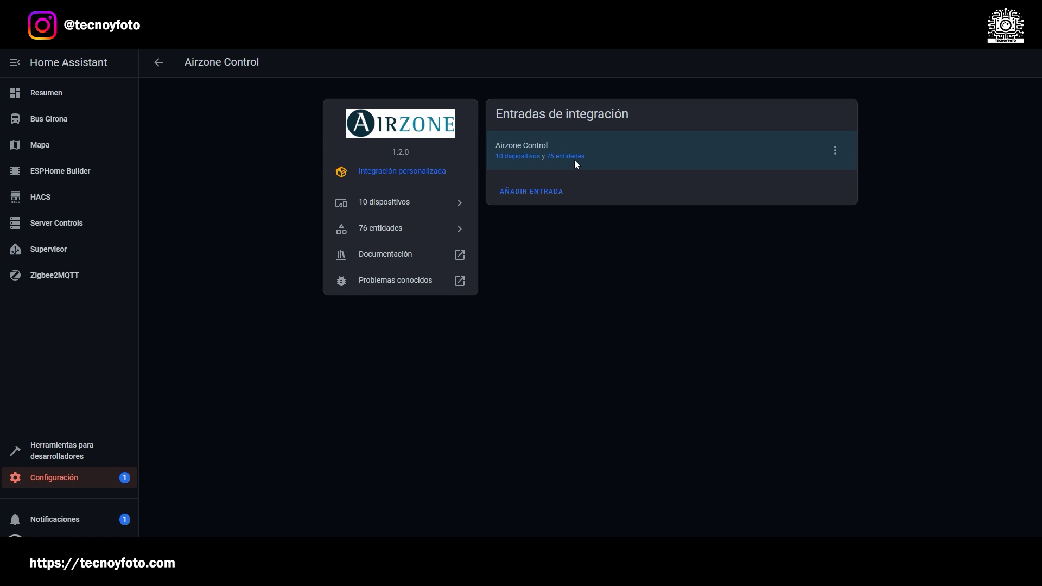
Step: Open the Airzone Control device list and view the CO₂ history of Airzone IAQ Sensor
{"action": "left_click", "coordinate": [517, 157]}
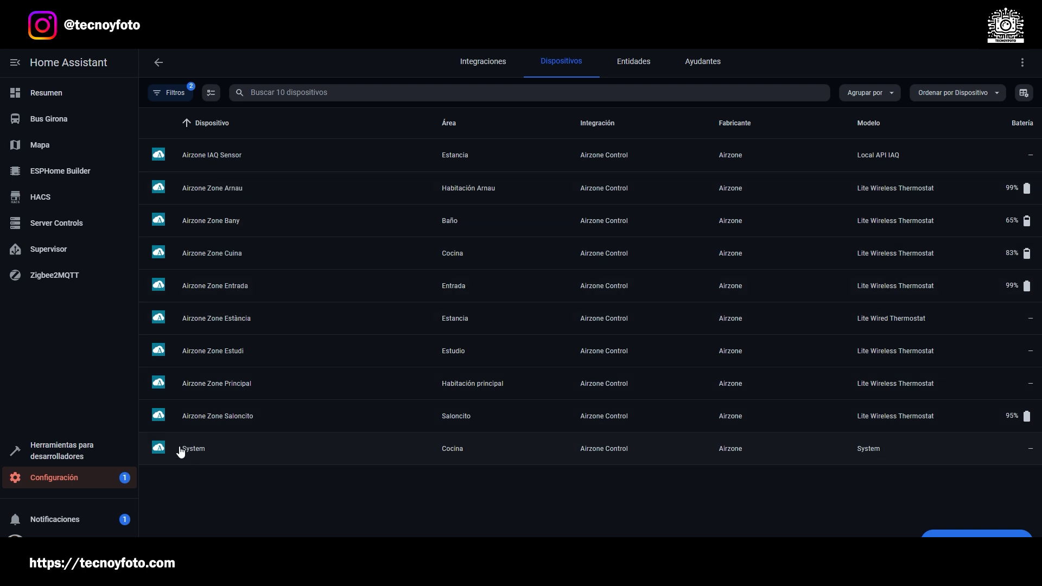
{"action": "left_click", "coordinate": [213, 157]}
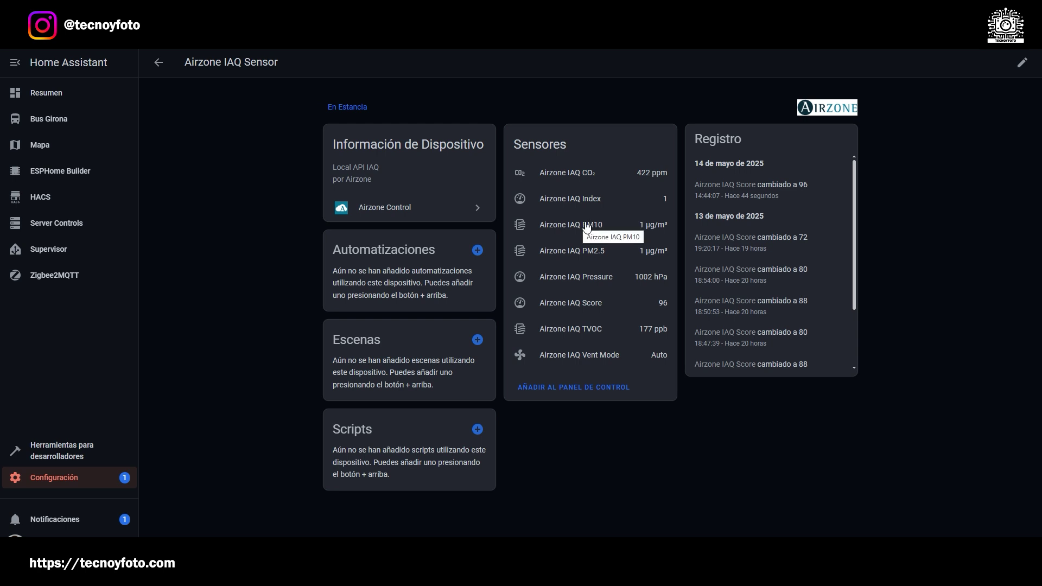
{"action": "left_click", "coordinate": [574, 174]}
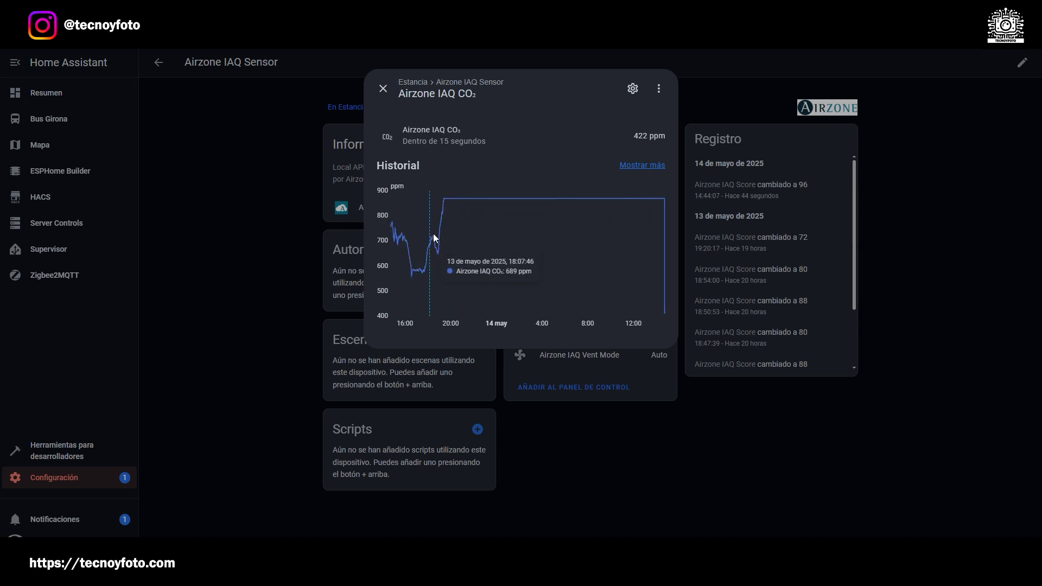
{"action": "left_click", "coordinate": [382, 88]}
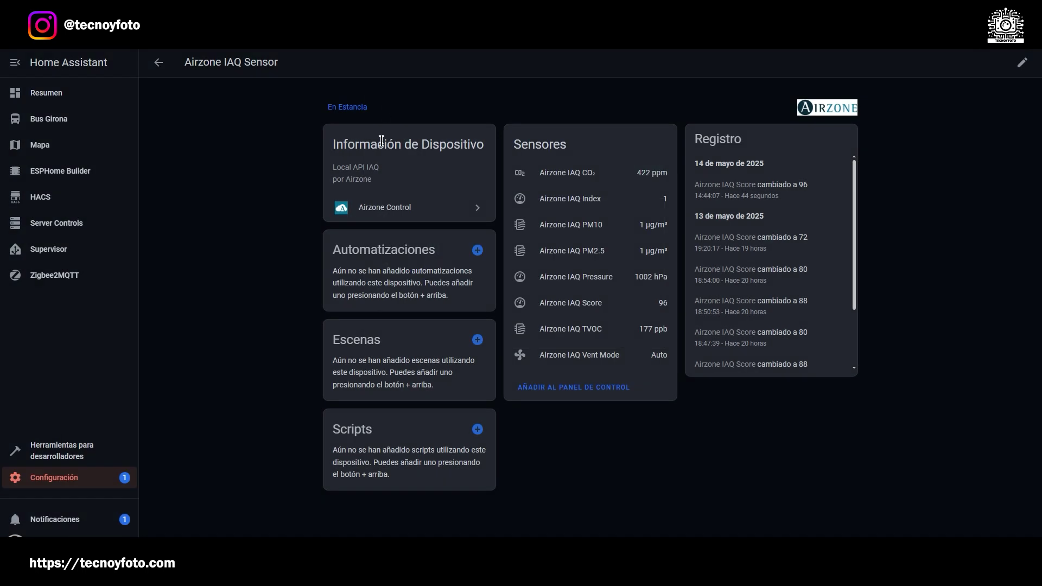
Step: View the Airzone IAQ Pressure history and its entity settings, leaving them unchanged
{"action": "left_click", "coordinate": [567, 278]}
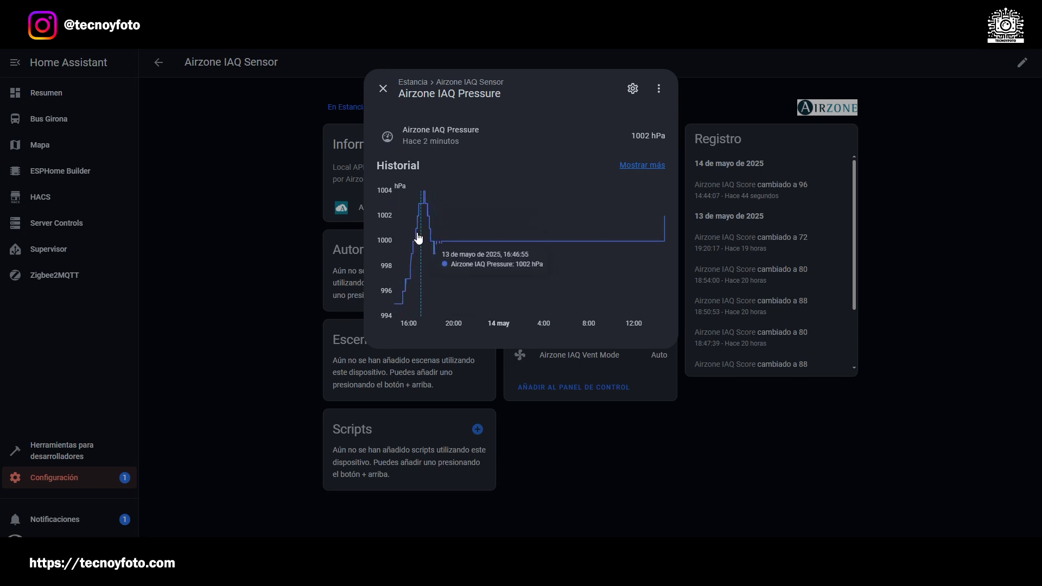
{"action": "left_click", "coordinate": [632, 89]}
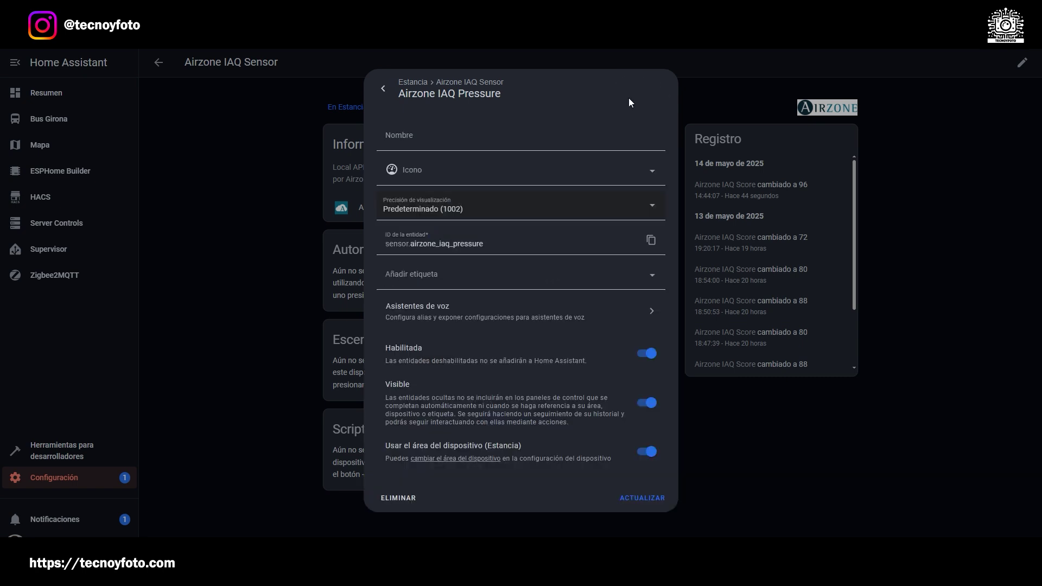
{"action": "left_click", "coordinate": [466, 391]}
{"action": "left_click", "coordinate": [384, 88]}
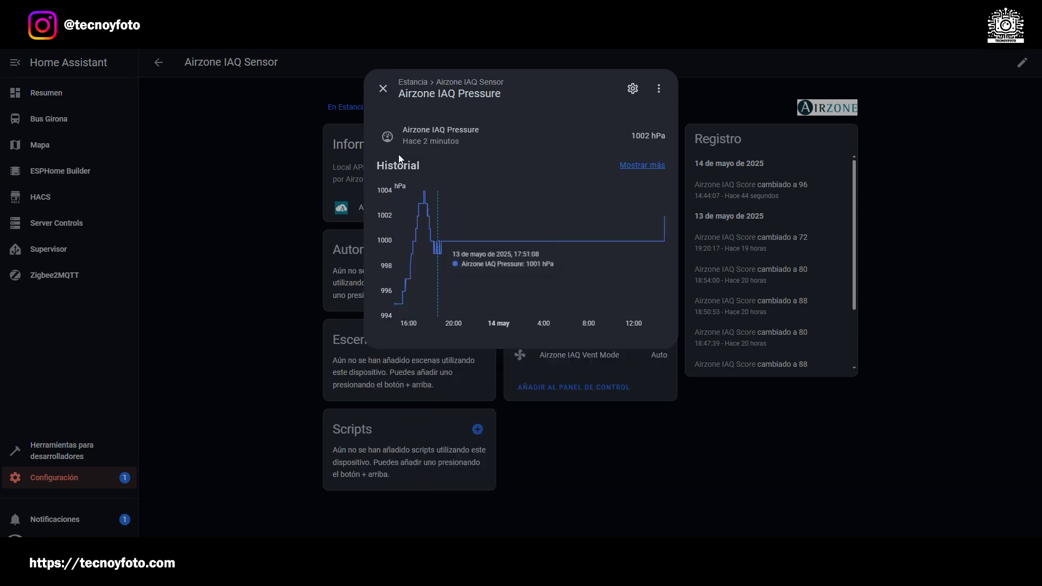
{"action": "left_click", "coordinate": [382, 87]}
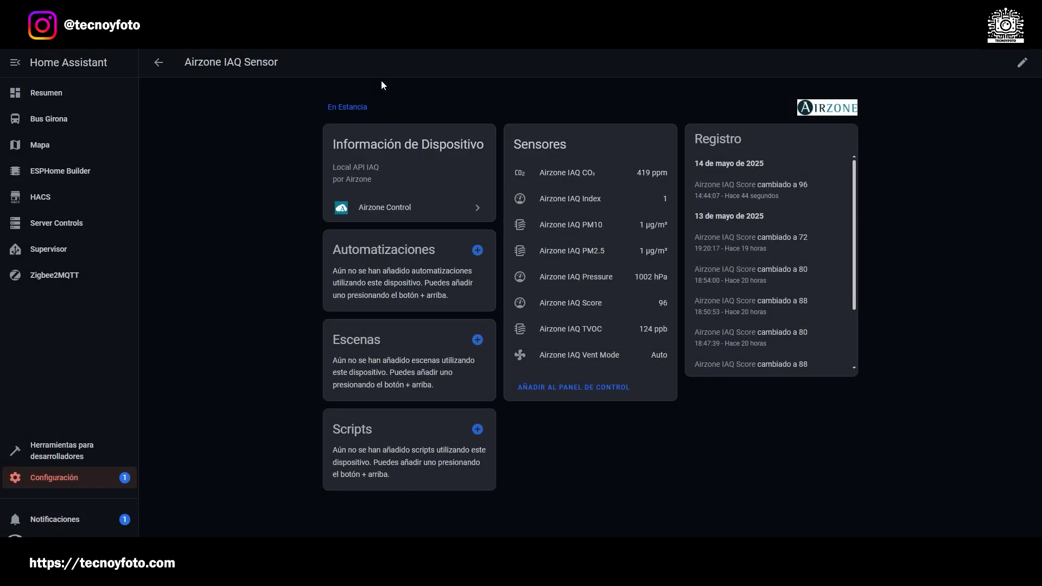
Step: On the System device, switch Airzone Manual Mode to Heat and back to Stop
{"action": "left_click", "coordinate": [160, 64]}
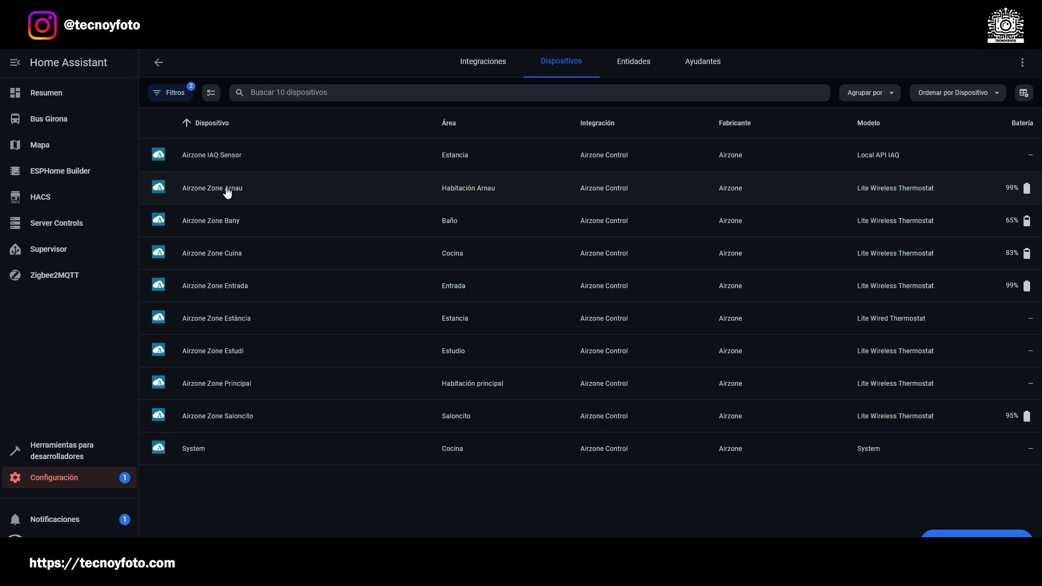
{"action": "left_click", "coordinate": [197, 450]}
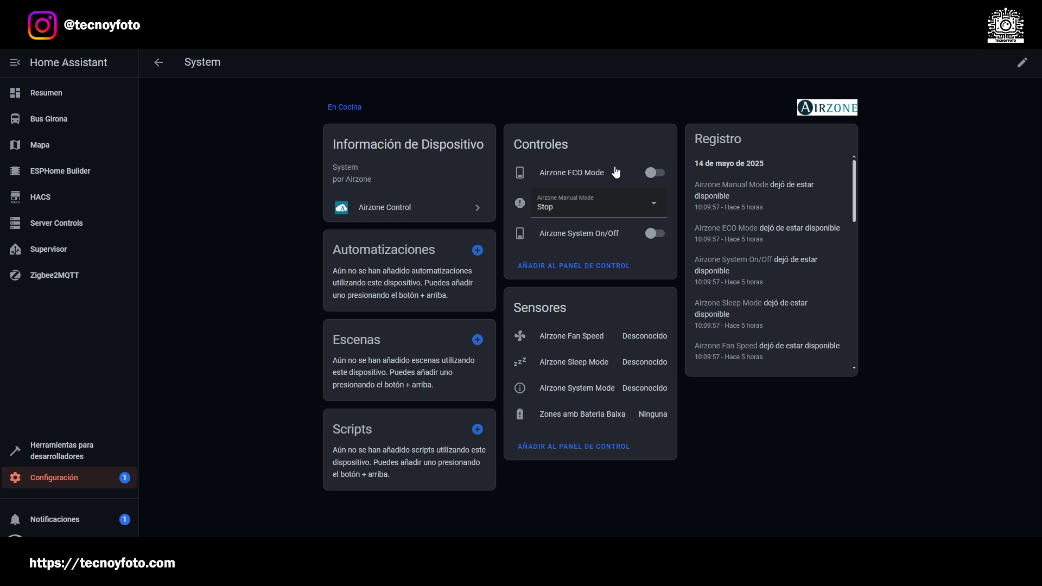
{"action": "left_click", "coordinate": [654, 211]}
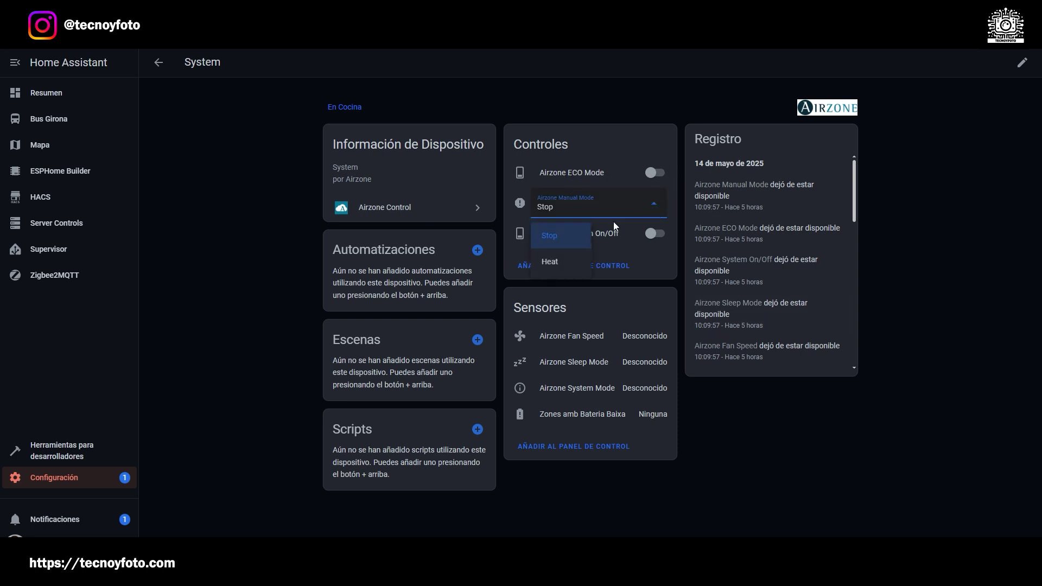
{"action": "left_click", "coordinate": [554, 266]}
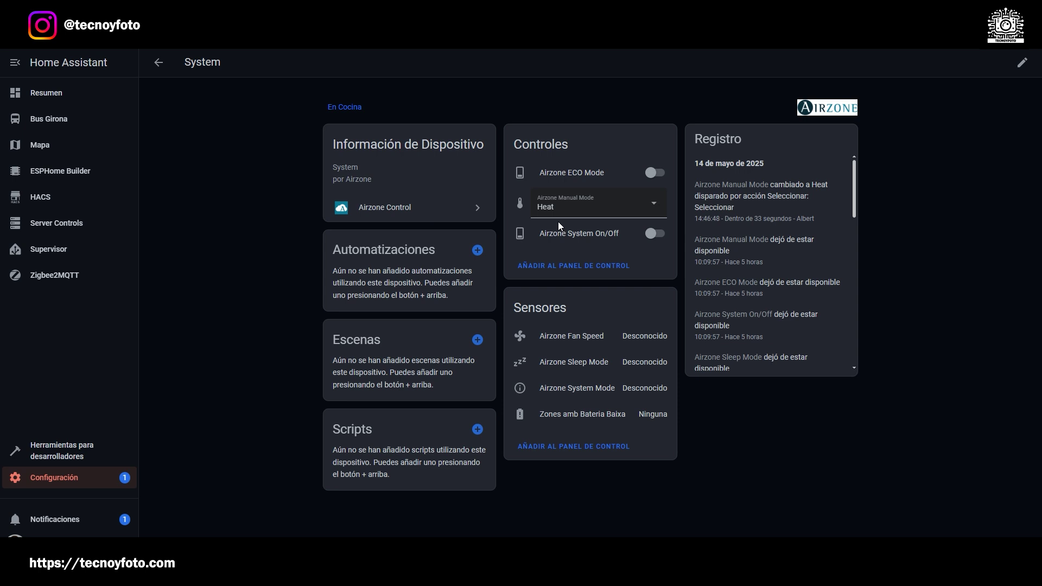
{"action": "left_click", "coordinate": [558, 216]}
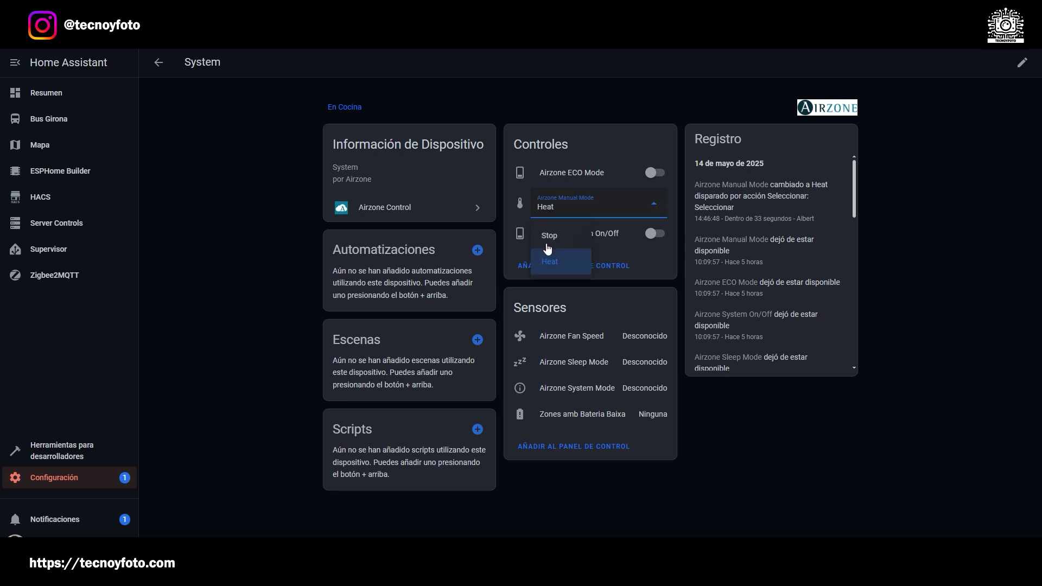
{"action": "left_click", "coordinate": [551, 235]}
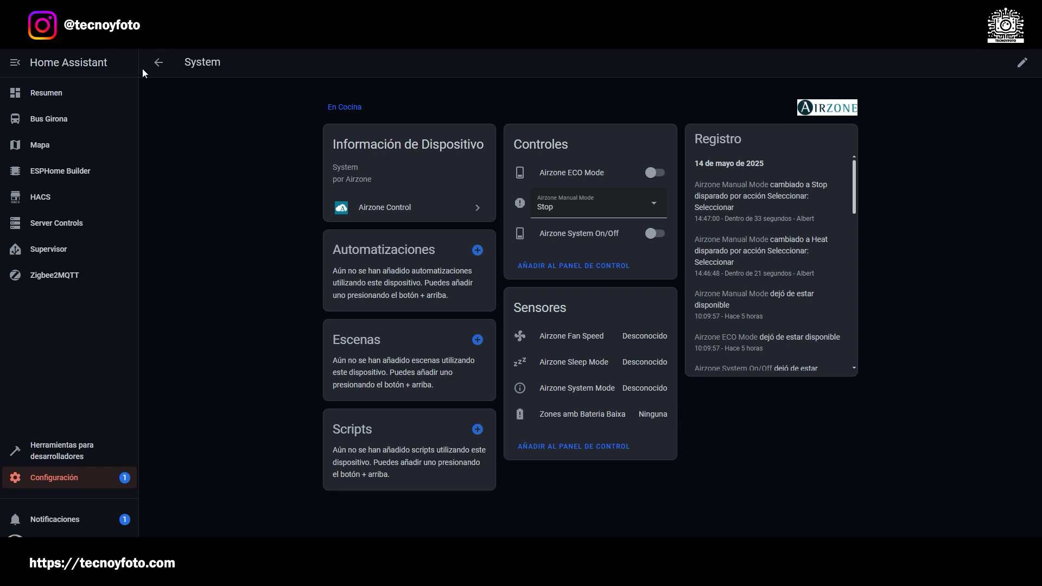
Step: For the zone thermostat listed directly below Airzone IAQ Sensor, select Calor mode and set the target temperature to 26 °C
{"action": "left_click", "coordinate": [158, 63]}
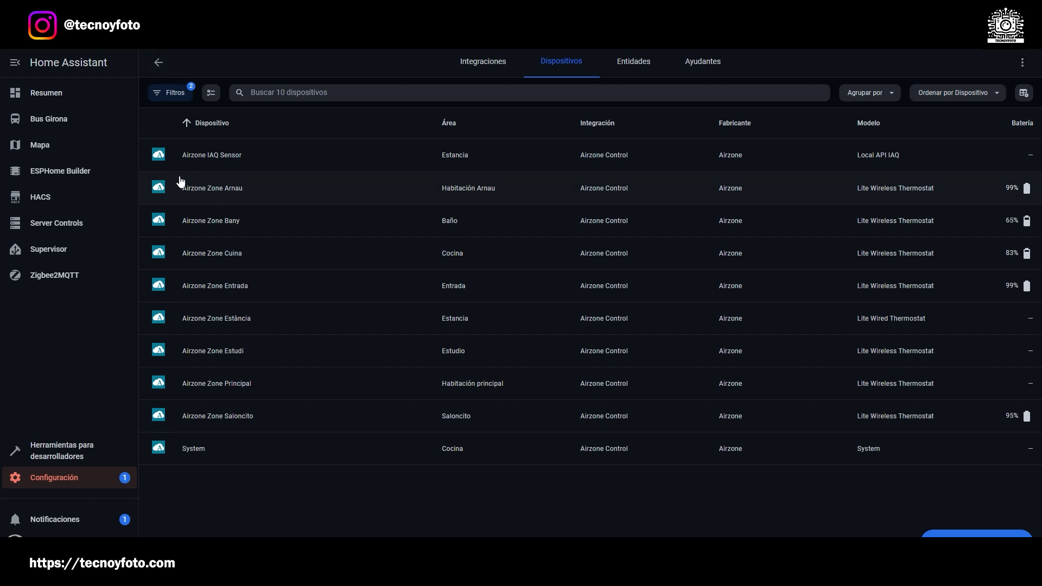
{"action": "left_click", "coordinate": [215, 191]}
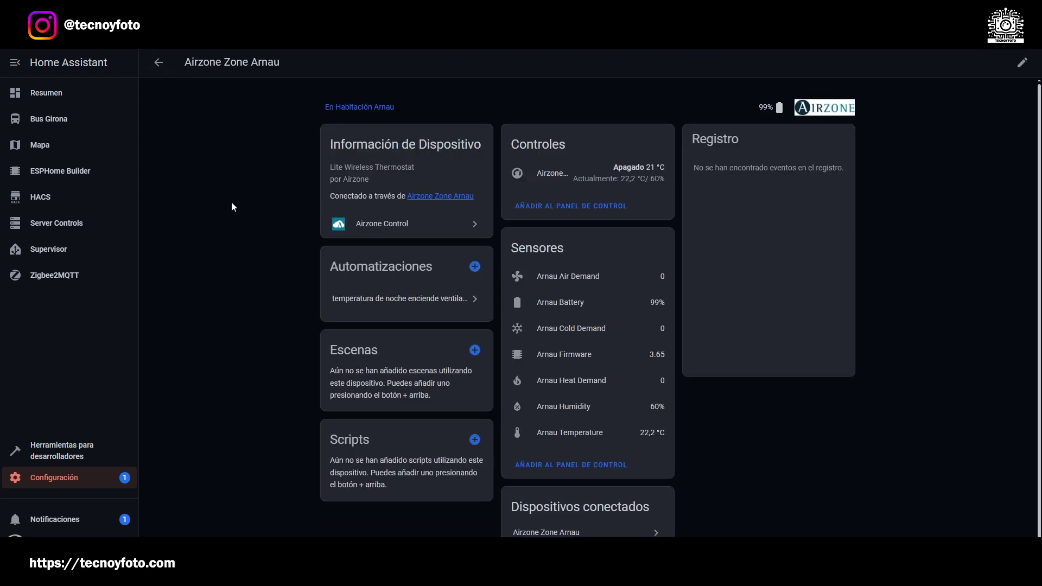
{"action": "left_click", "coordinate": [639, 181]}
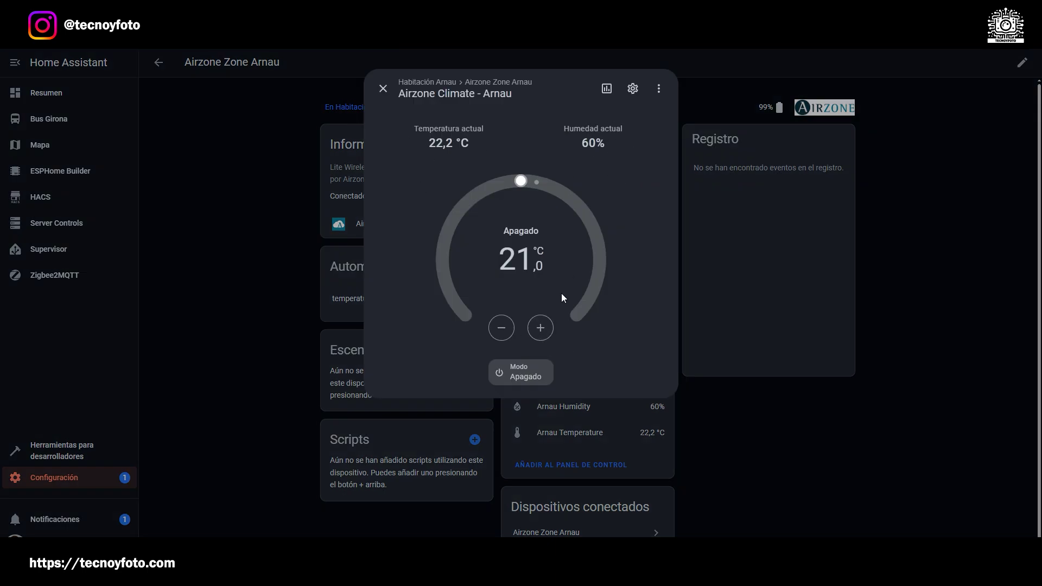
{"action": "left_click", "coordinate": [535, 383]}
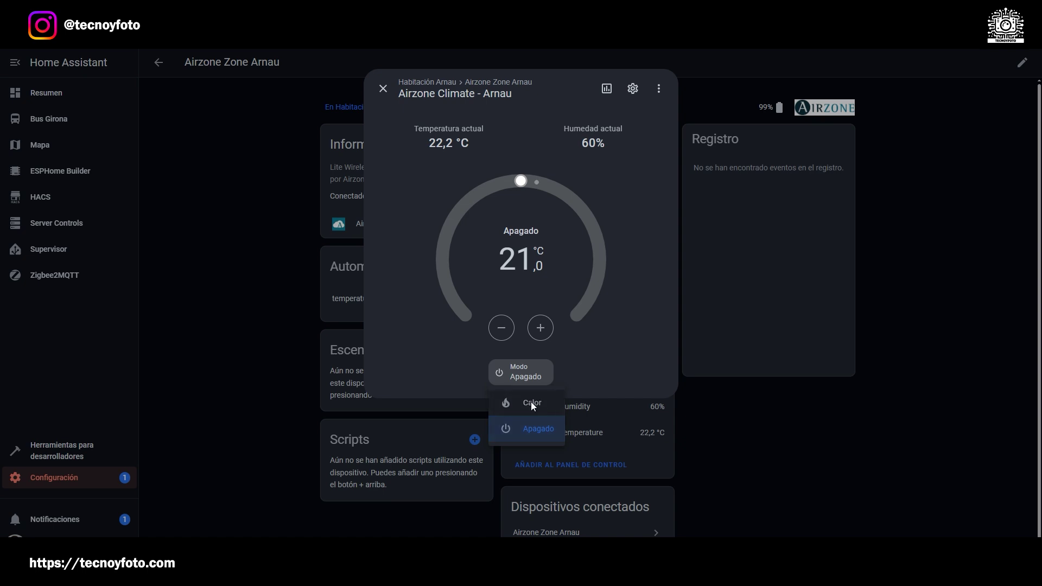
{"action": "left_click", "coordinate": [531, 402]}
{"action": "left_click_drag", "start_coordinate": [536, 189], "coordinate": [581, 209]}
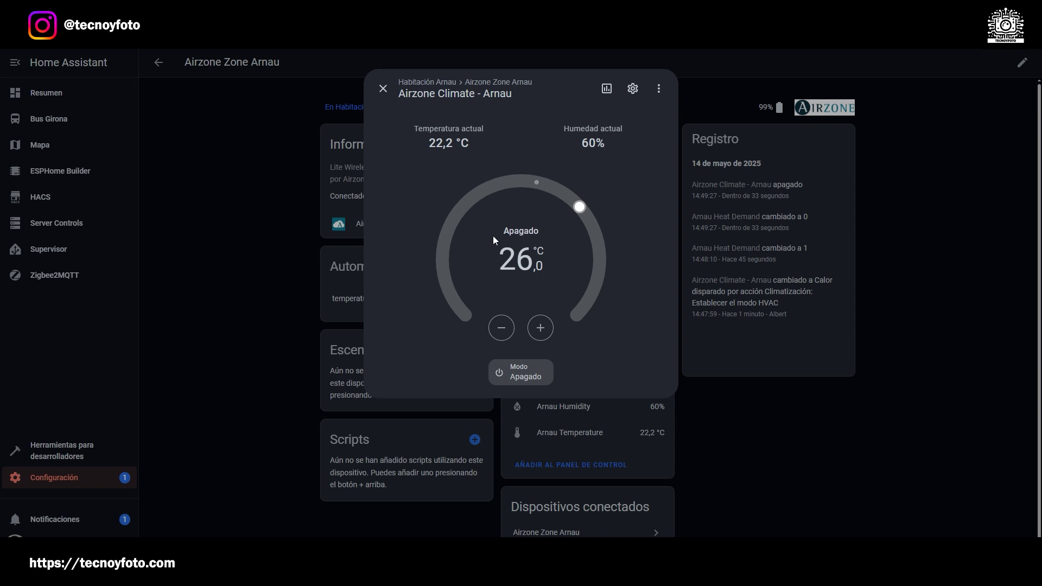
{"action": "left_click", "coordinate": [383, 89]}
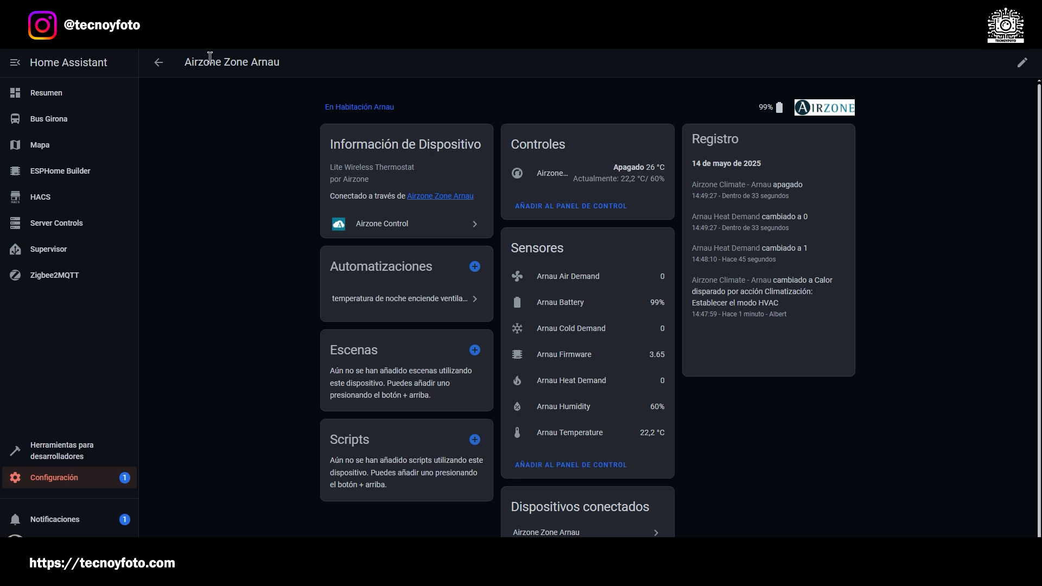
Step: Check the Airzone Manual Mode options on the System device and return to the same zone thermostat's page
{"action": "left_click", "coordinate": [158, 63]}
{"action": "left_click", "coordinate": [191, 454]}
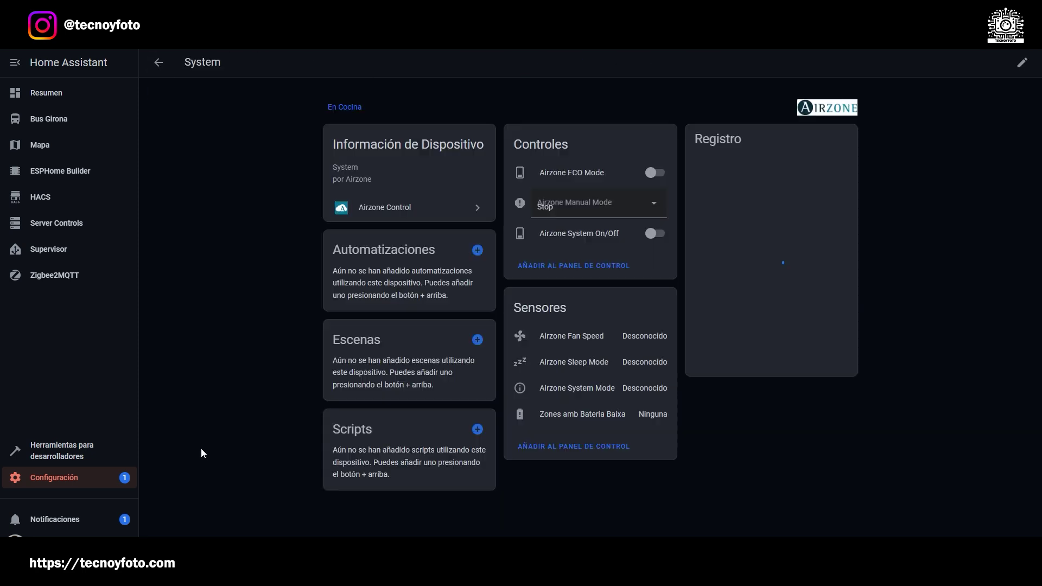
{"action": "left_click", "coordinate": [540, 203]}
{"action": "left_click", "coordinate": [576, 215]}
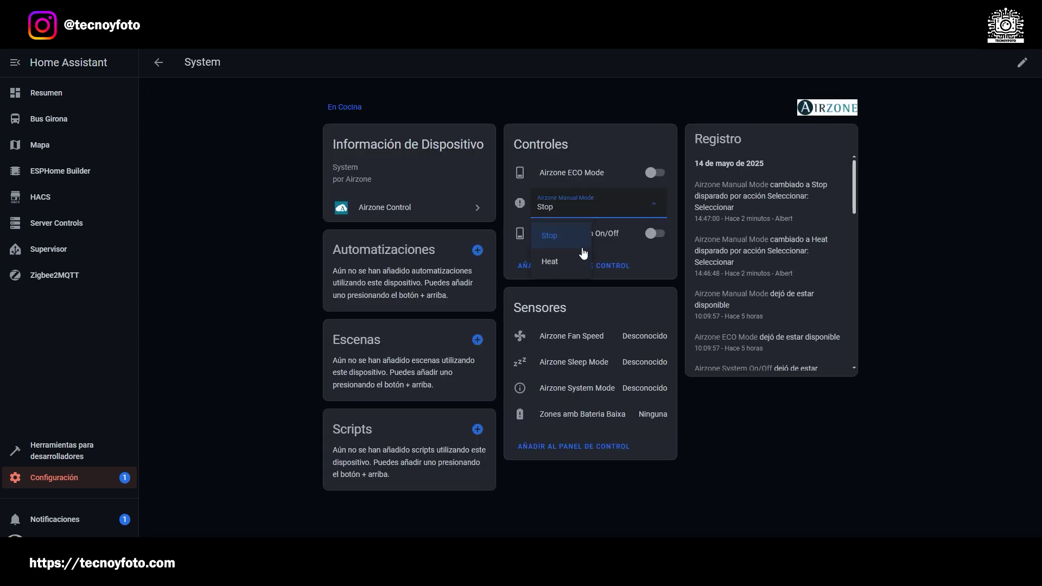
{"action": "left_click", "coordinate": [158, 63]}
{"action": "left_click", "coordinate": [226, 189]}
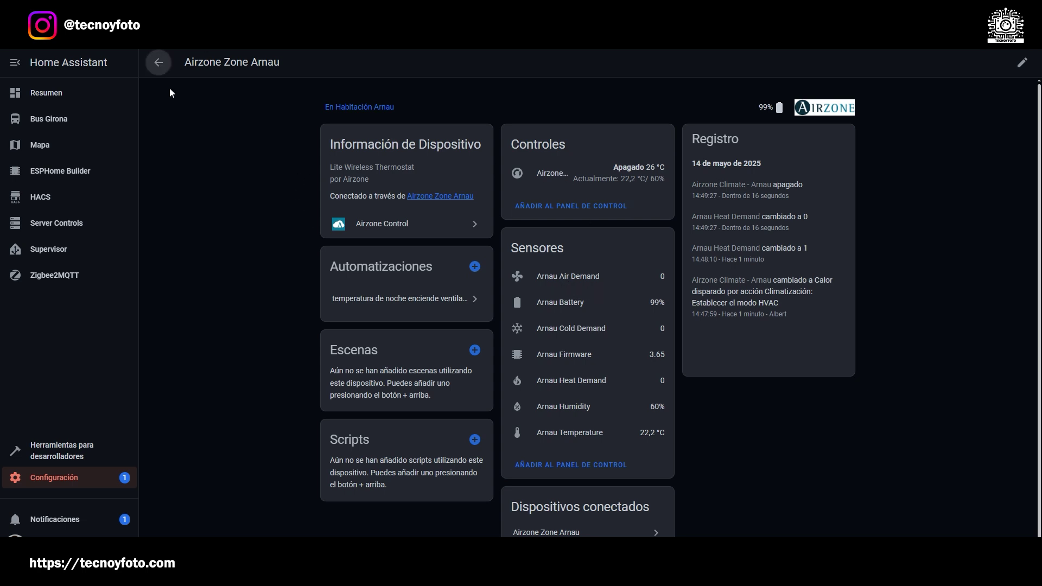
Step: Return to the System device and set Airzone Manual Mode to Heat
{"action": "left_click", "coordinate": [158, 63]}
{"action": "left_click", "coordinate": [198, 451]}
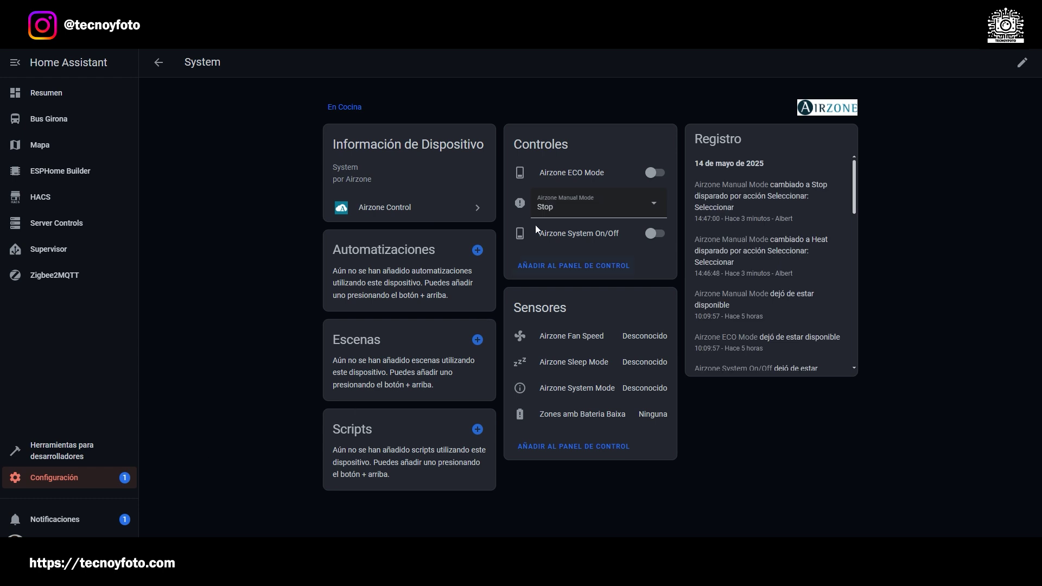
{"action": "left_click", "coordinate": [548, 207]}
{"action": "left_click", "coordinate": [551, 264]}
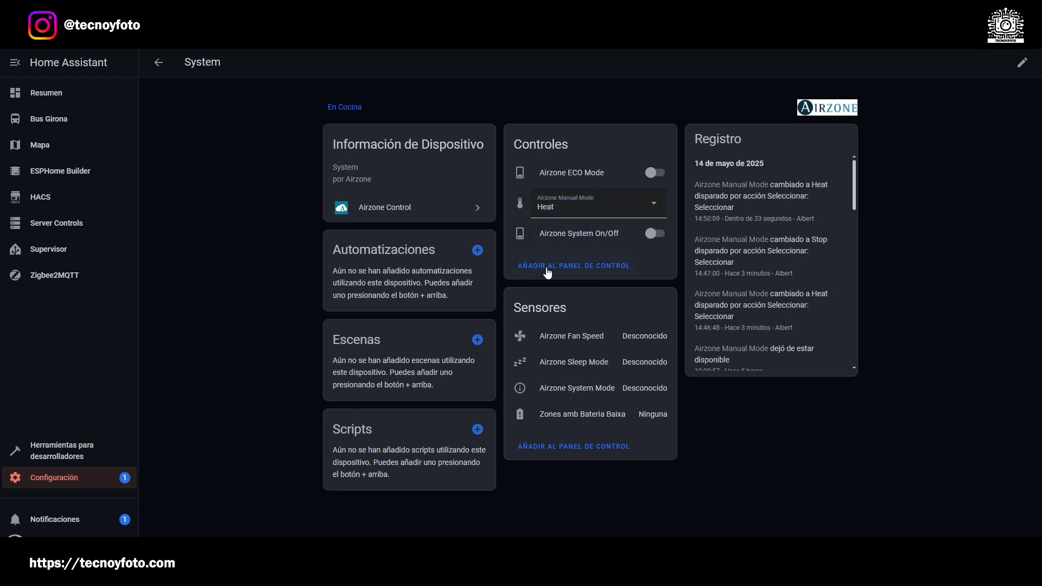
Step: Return to the device list, open the zone thermostat directly below Airzone IAQ Sensor, and set its climate mode to Calor
{"action": "left_click", "coordinate": [158, 63]}
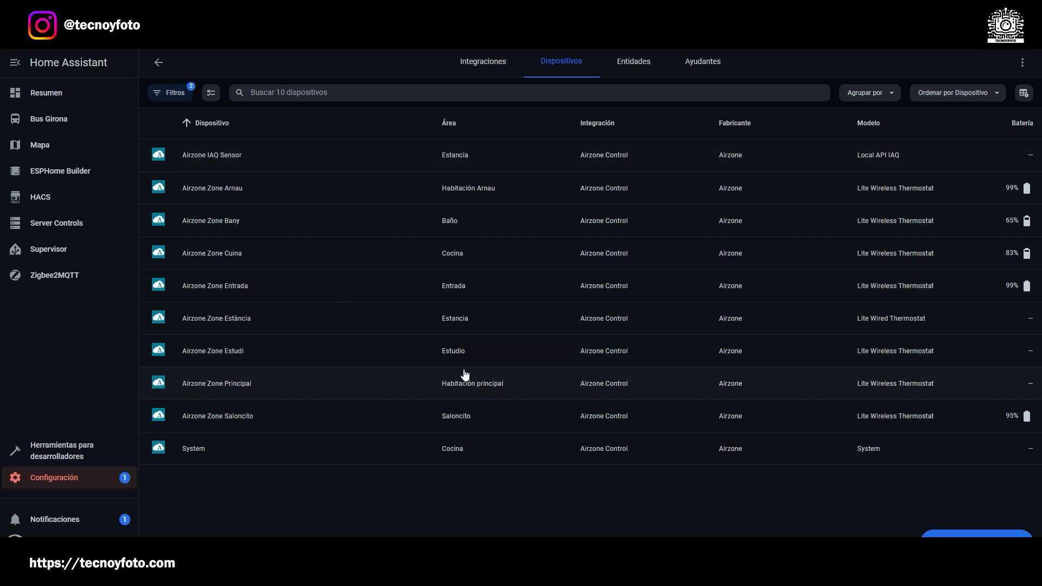
{"action": "left_click", "coordinate": [206, 188]}
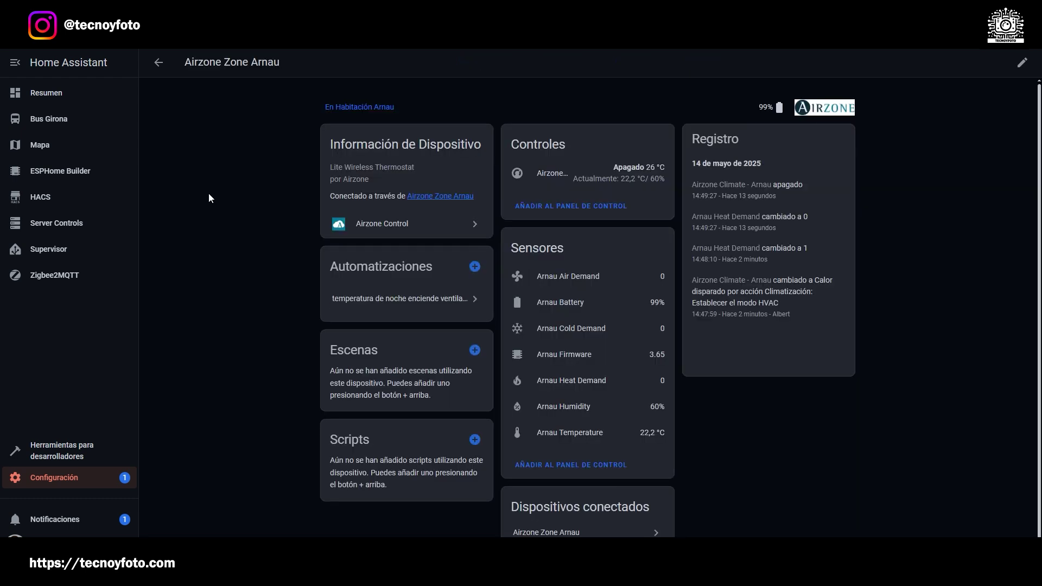
{"action": "left_click", "coordinate": [641, 170]}
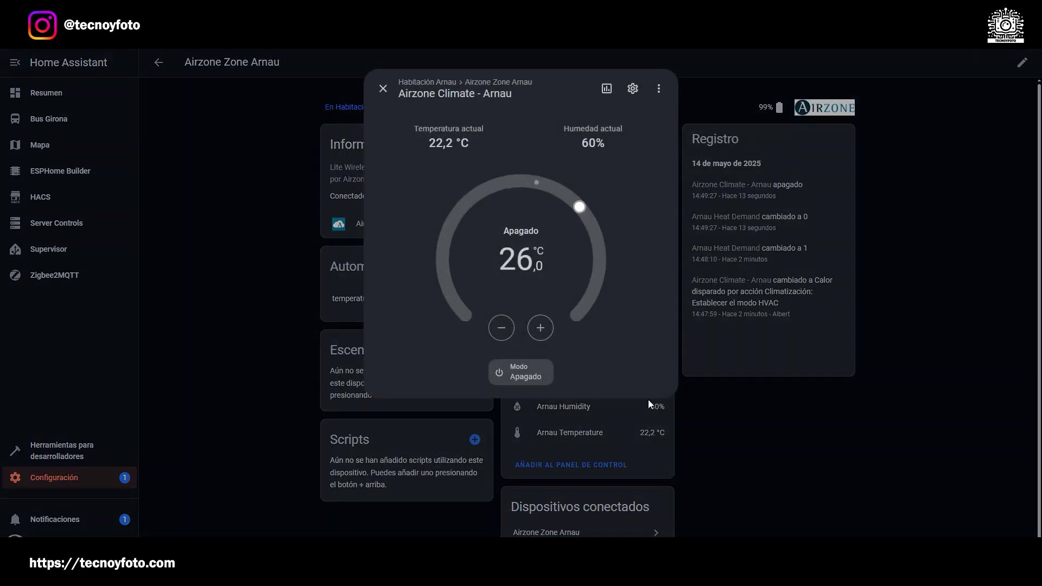
{"action": "left_click", "coordinate": [383, 88]}
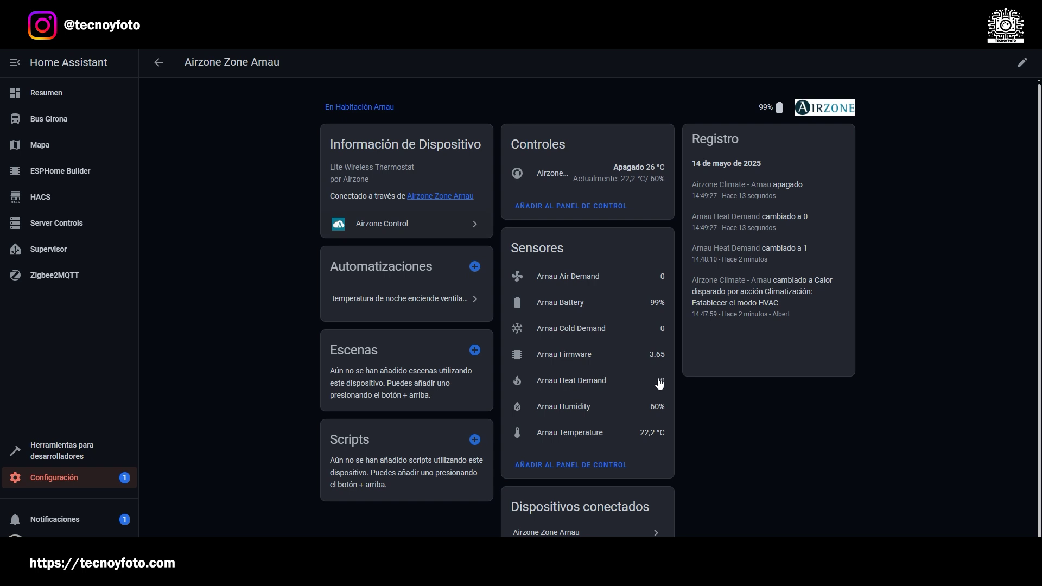
{"action": "left_click", "coordinate": [605, 173]}
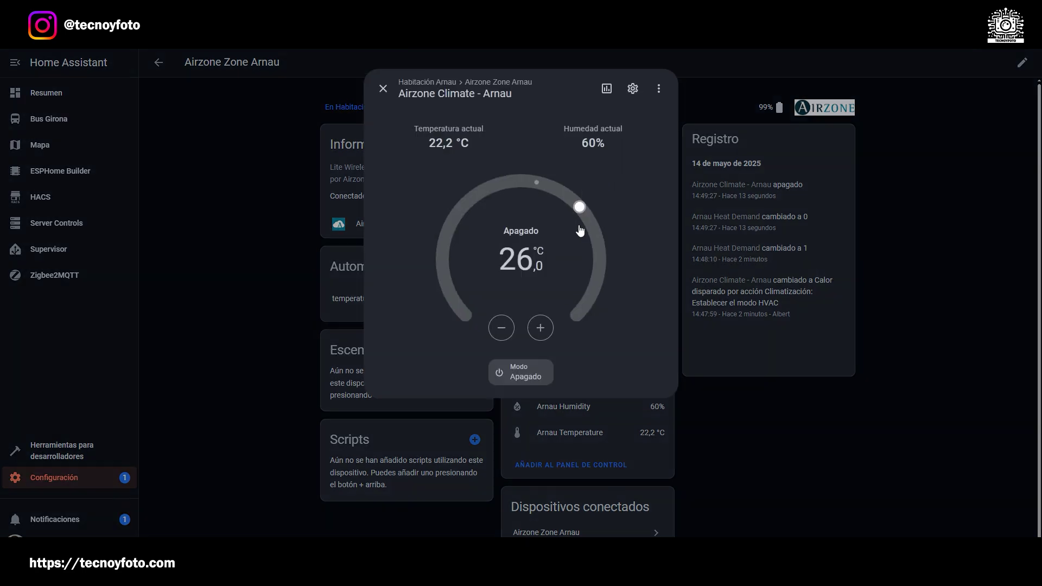
{"action": "left_click", "coordinate": [536, 378]}
{"action": "left_click", "coordinate": [523, 403]}
{"action": "left_click", "coordinate": [382, 89]}
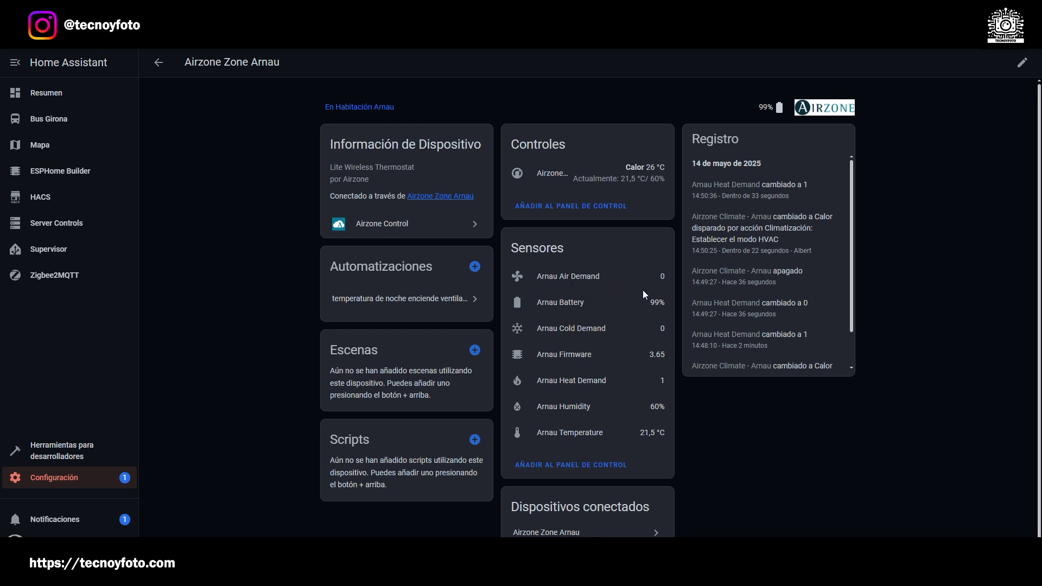
Step: Switch the same zone thermostat's climate mode to Apagado and close its climate control
{"action": "left_click", "coordinate": [643, 175]}
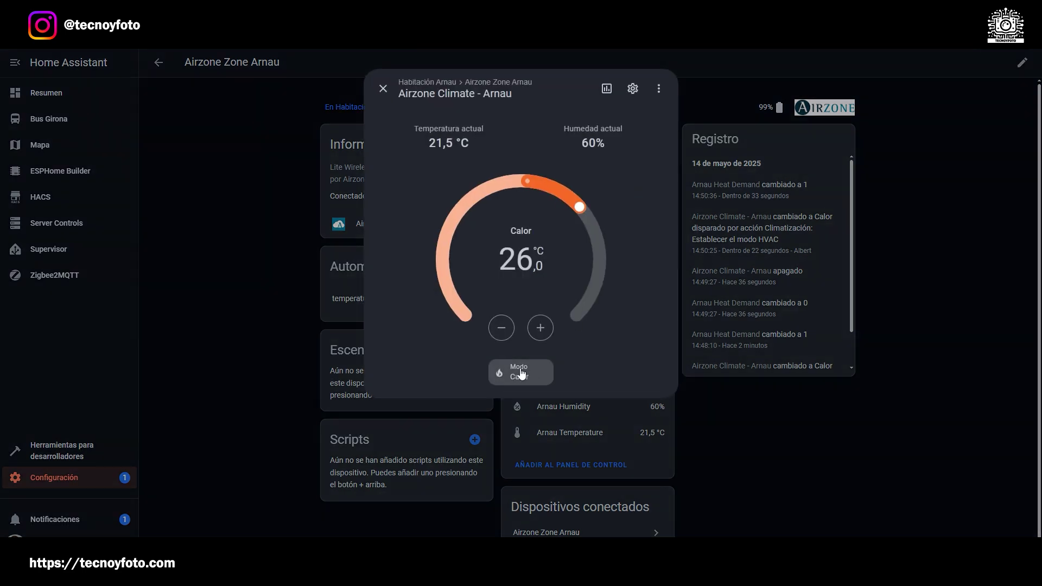
{"action": "left_click", "coordinate": [521, 372]}
{"action": "left_click", "coordinate": [535, 426]}
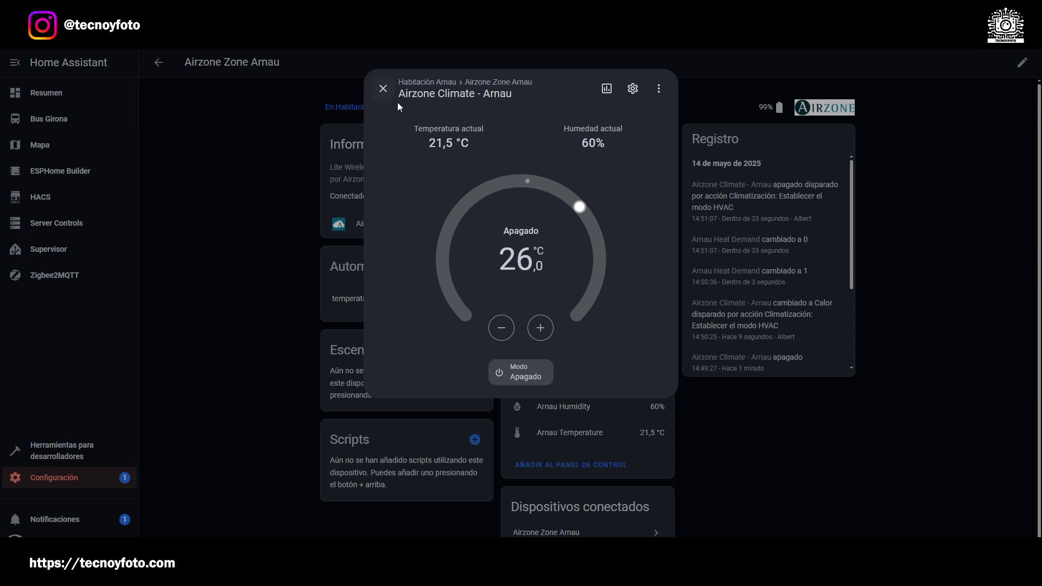
{"action": "left_click", "coordinate": [384, 87]}
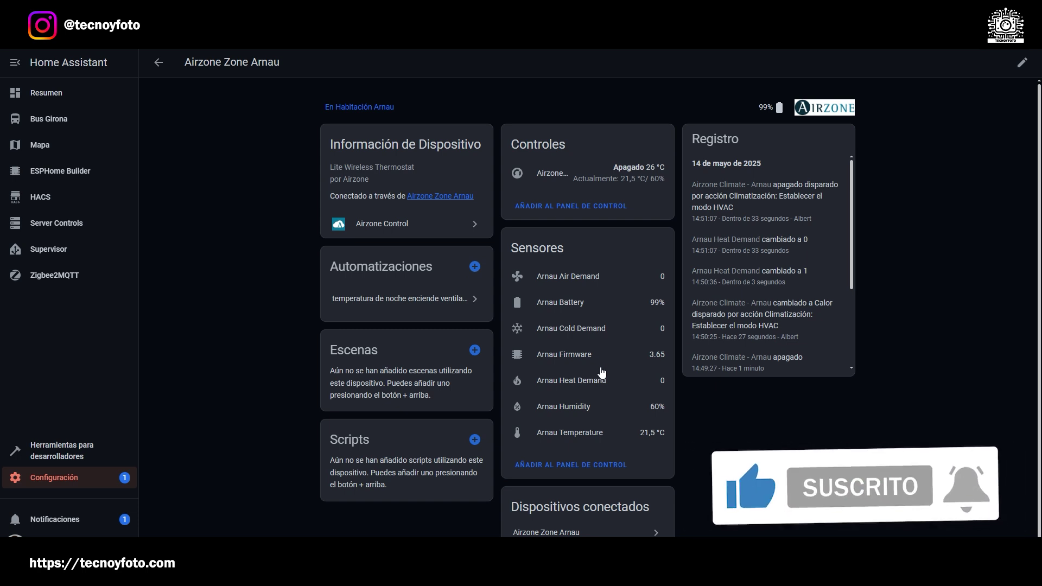
Step: Open the Airzone Zone Estància device from the device list and check its climate control's available modes
{"action": "left_click", "coordinate": [155, 62]}
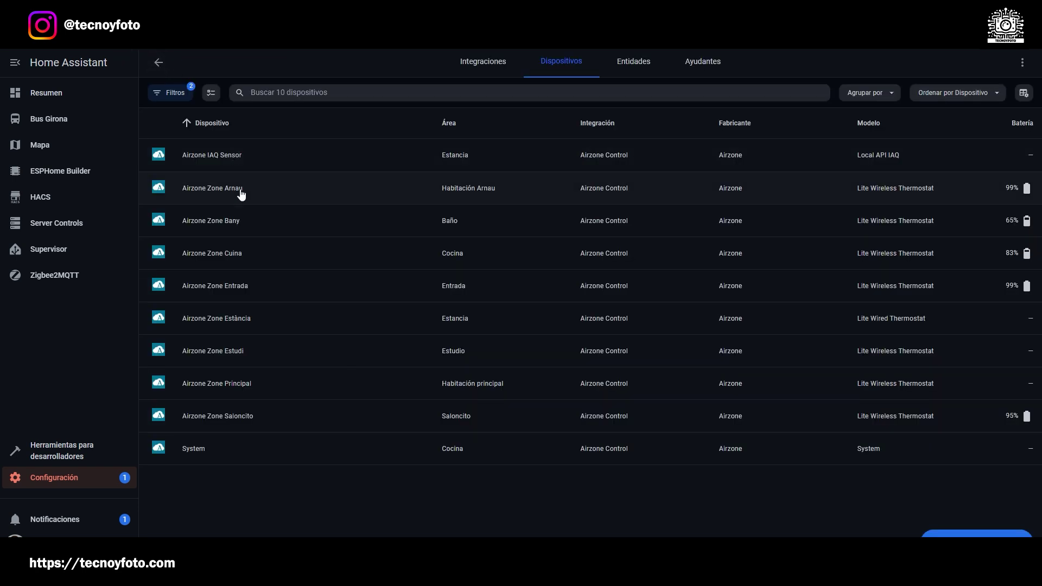
{"action": "left_click", "coordinate": [236, 326]}
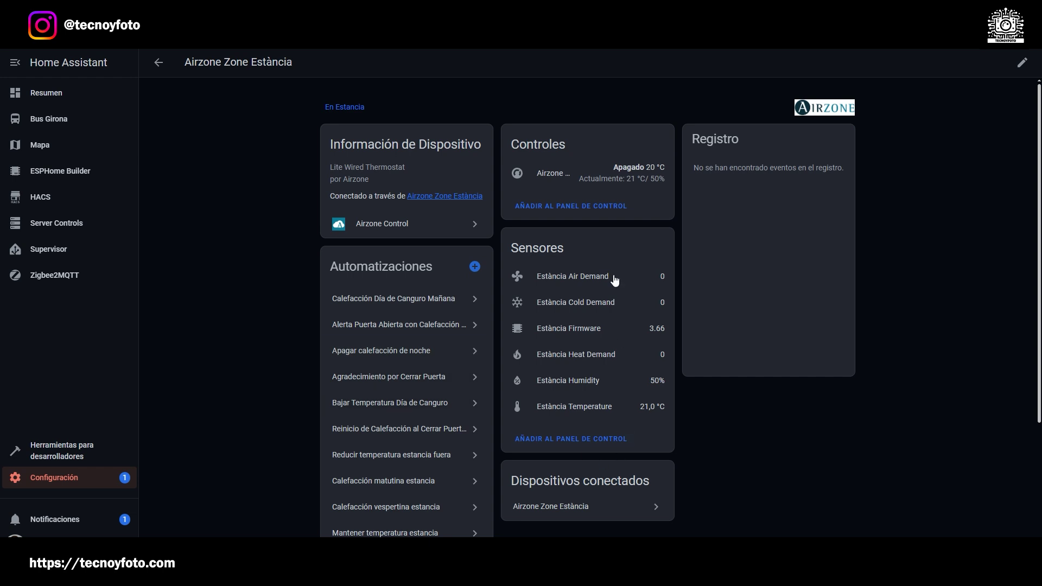
{"action": "left_click", "coordinate": [634, 172]}
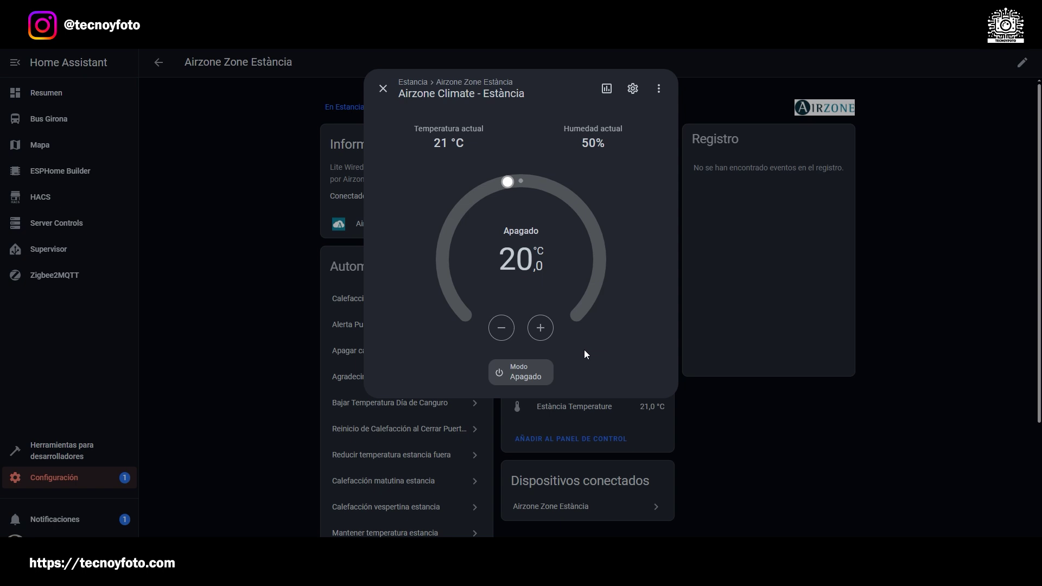
{"action": "left_click", "coordinate": [532, 379]}
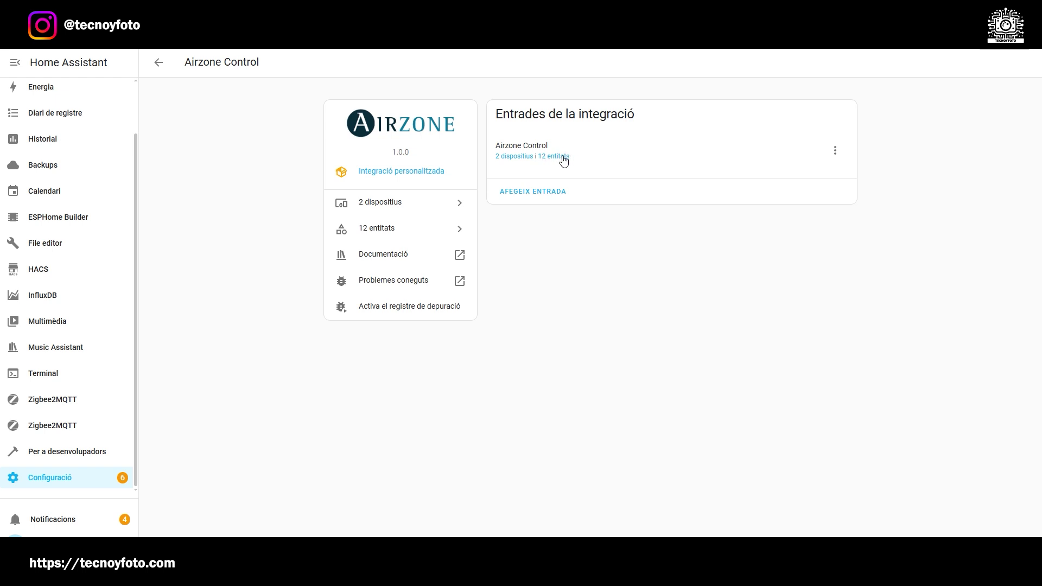
Step: In the second Home Assistant installation, view the System device's controls and sensors under Airzone Control
{"action": "left_click", "coordinate": [523, 159]}
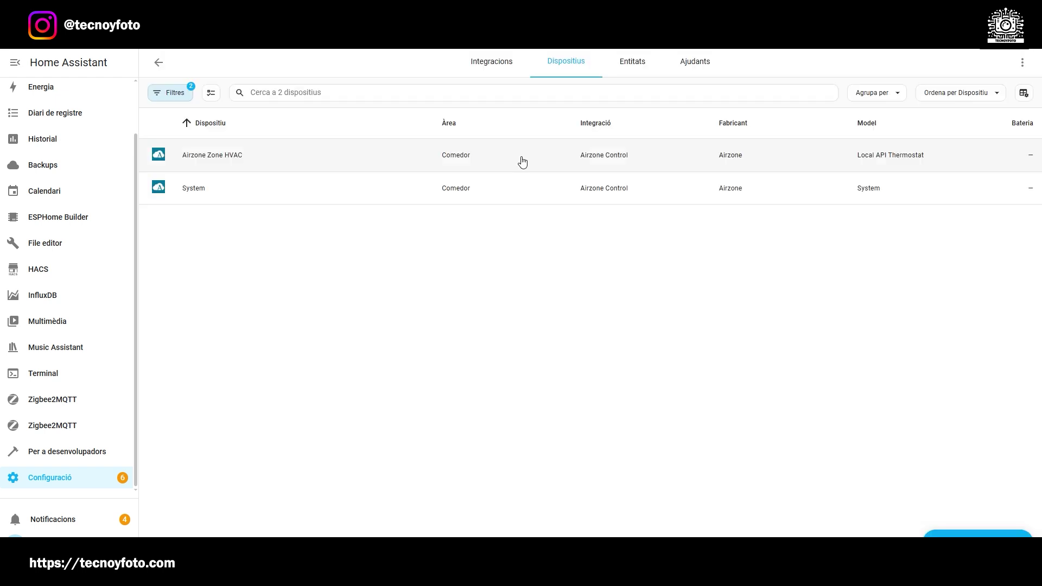
{"action": "left_click", "coordinate": [200, 189]}
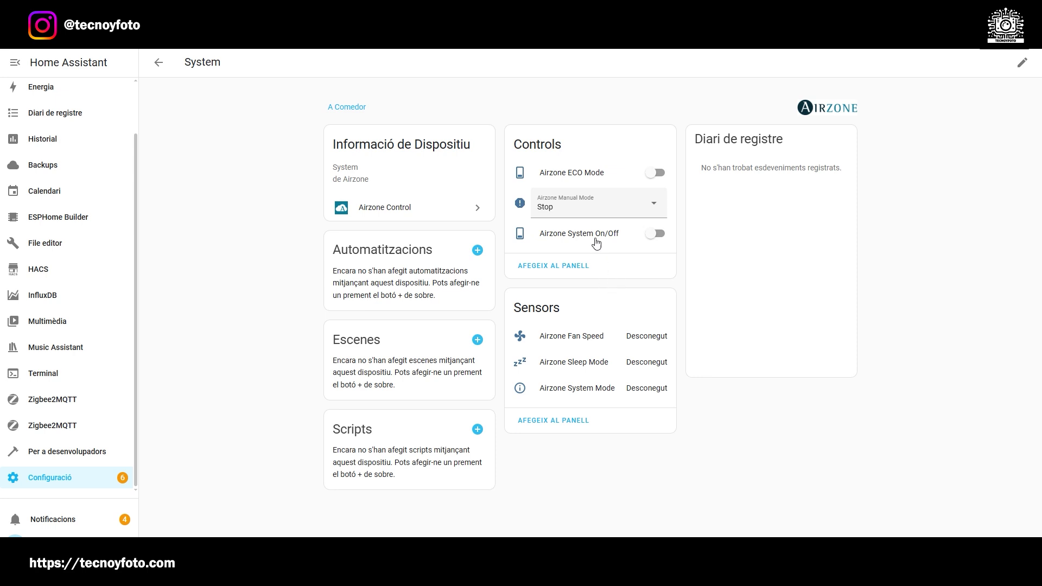
{"action": "left_click", "coordinate": [159, 62]}
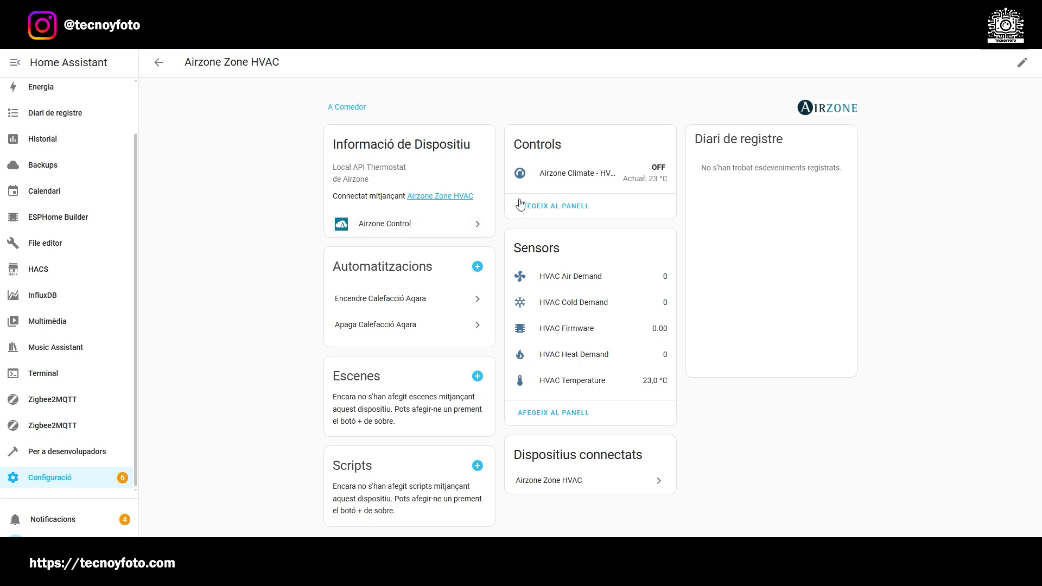
Step: Open Airzone Climate - HVAC on the Airzone Zone HVAC device and check its operating and fan mode settings
{"action": "left_click", "coordinate": [646, 181]}
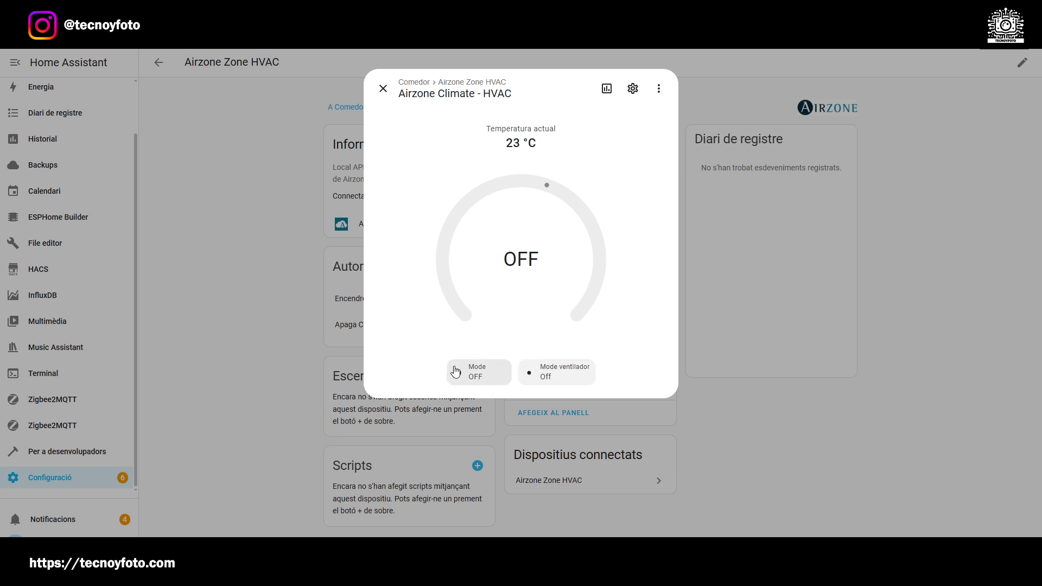
{"action": "left_click", "coordinate": [486, 379]}
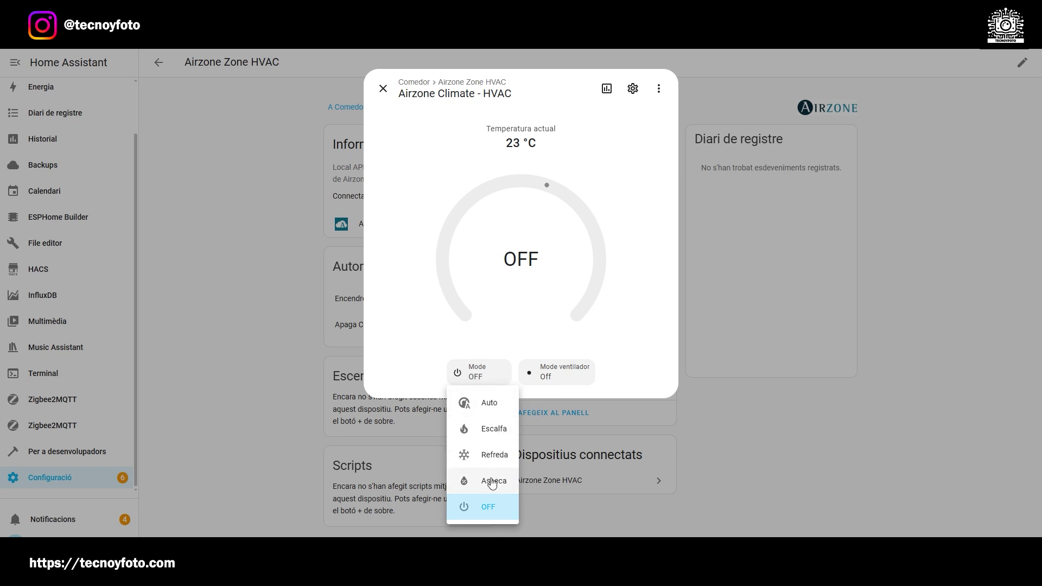
{"action": "left_click", "coordinate": [571, 375]}
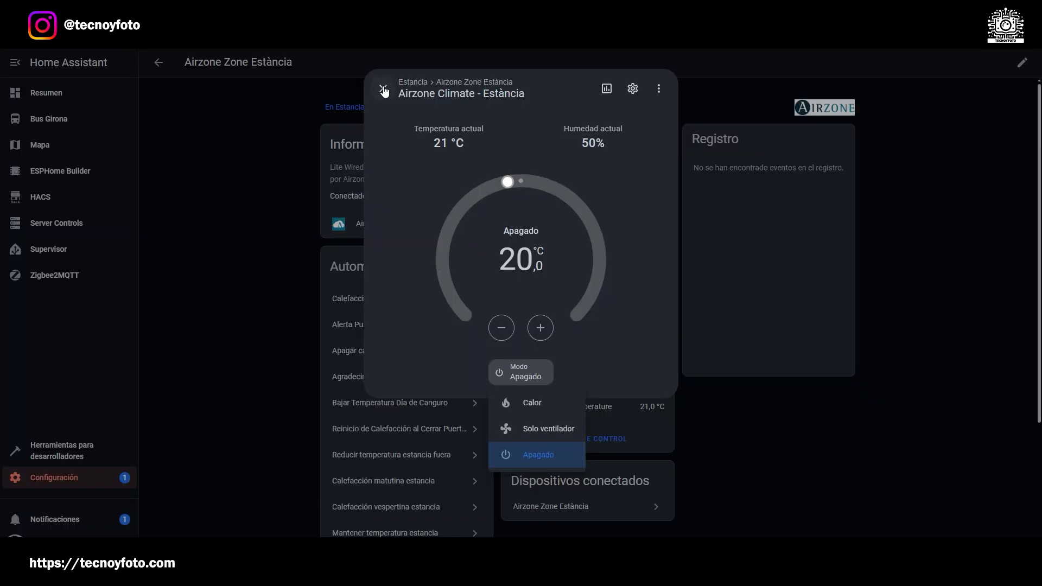
Step: Back in the first installation, close the Estància climate control, review the System device, and leave its page
{"action": "left_click", "coordinate": [383, 88]}
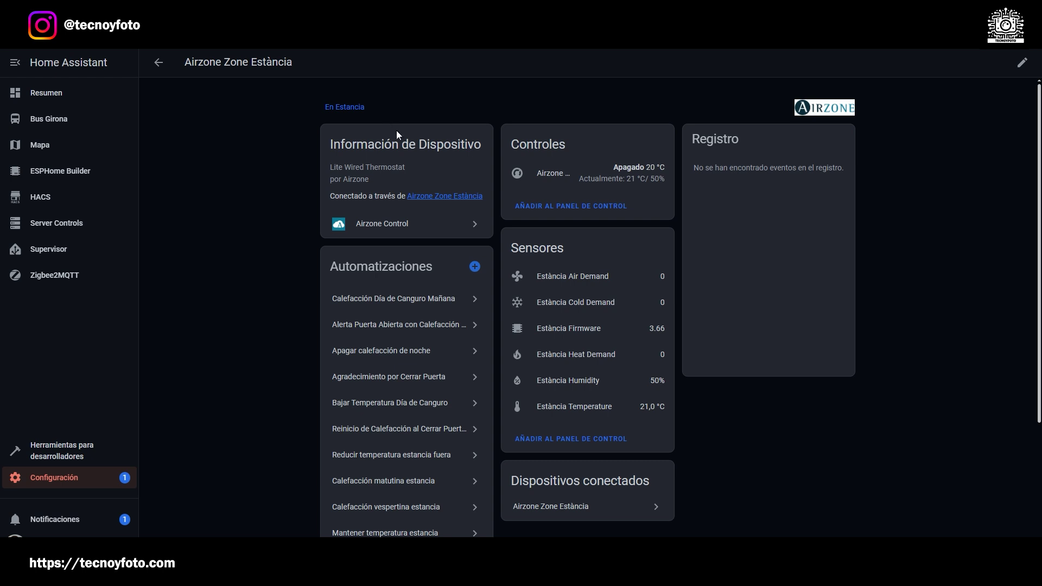
{"action": "left_click", "coordinate": [165, 65]}
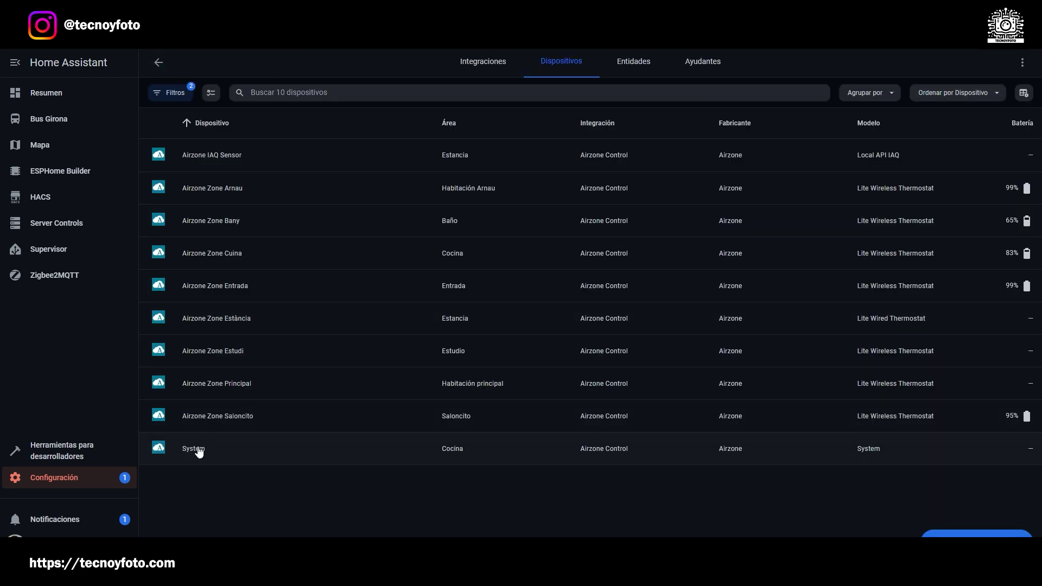
{"action": "left_click", "coordinate": [194, 449]}
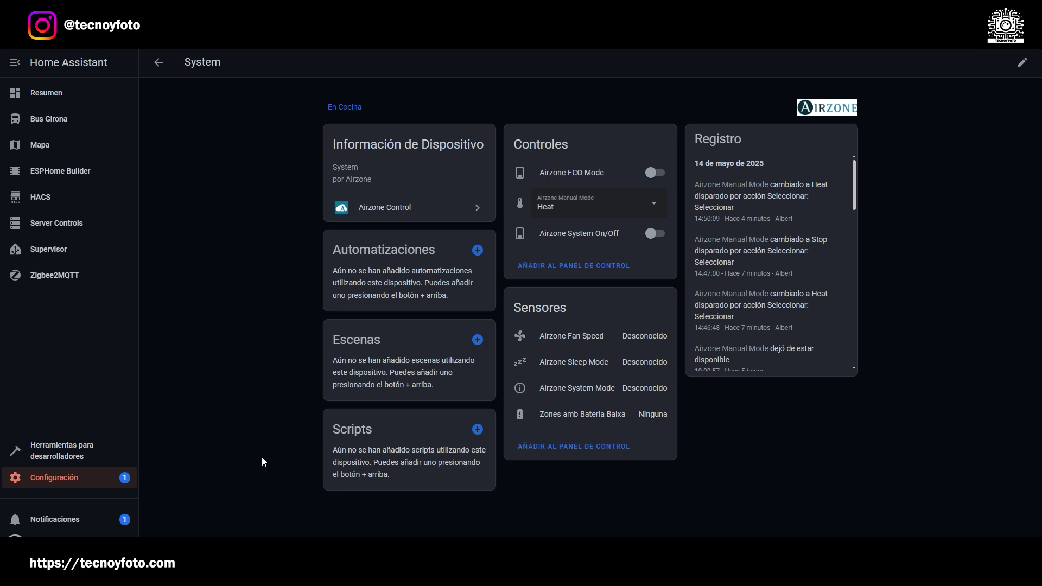
{"action": "left_click", "coordinate": [158, 63]}
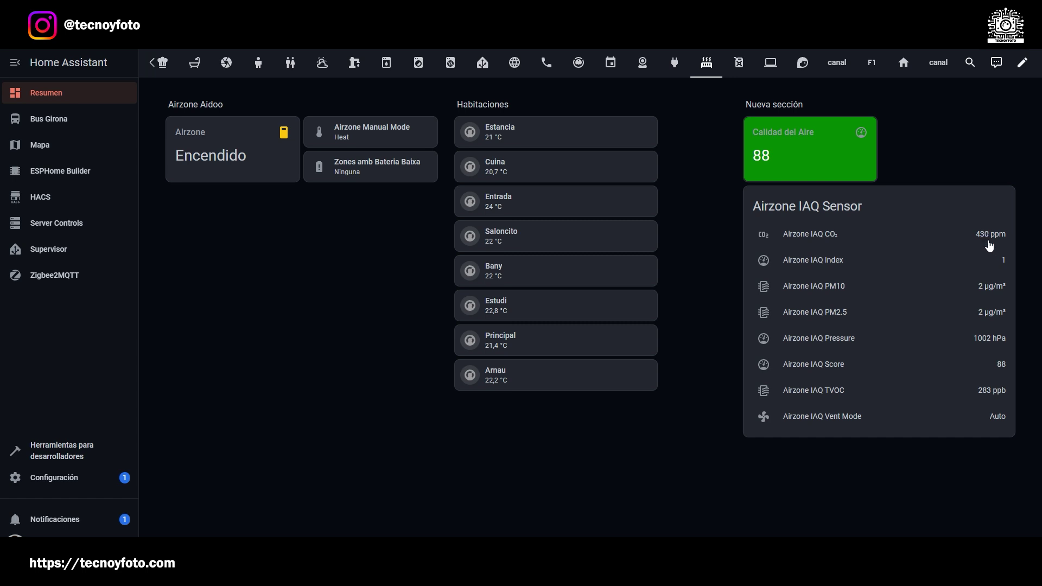
Step: On the Airzone dashboard view, examine the history graphs of Airzone IAQ TVOC and Airzone IAQ Pressure
{"action": "left_click", "coordinate": [853, 383]}
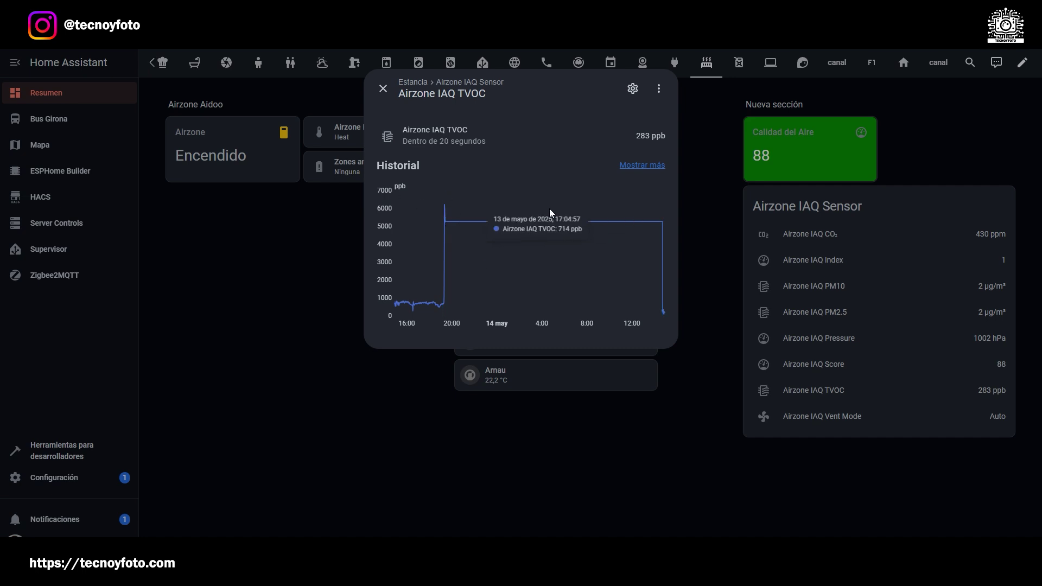
{"action": "left_click", "coordinate": [383, 89]}
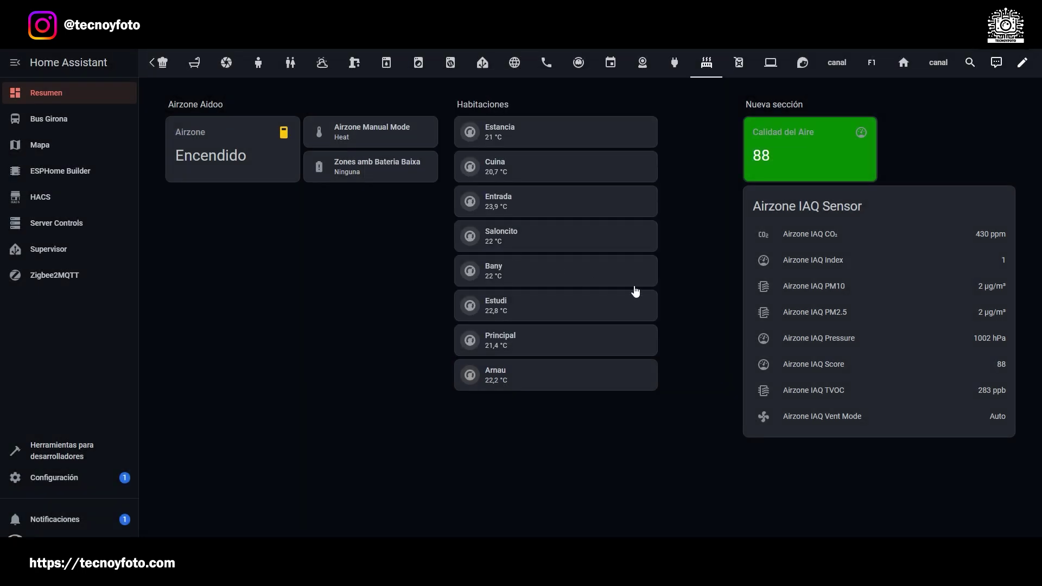
{"action": "left_click", "coordinate": [816, 339]}
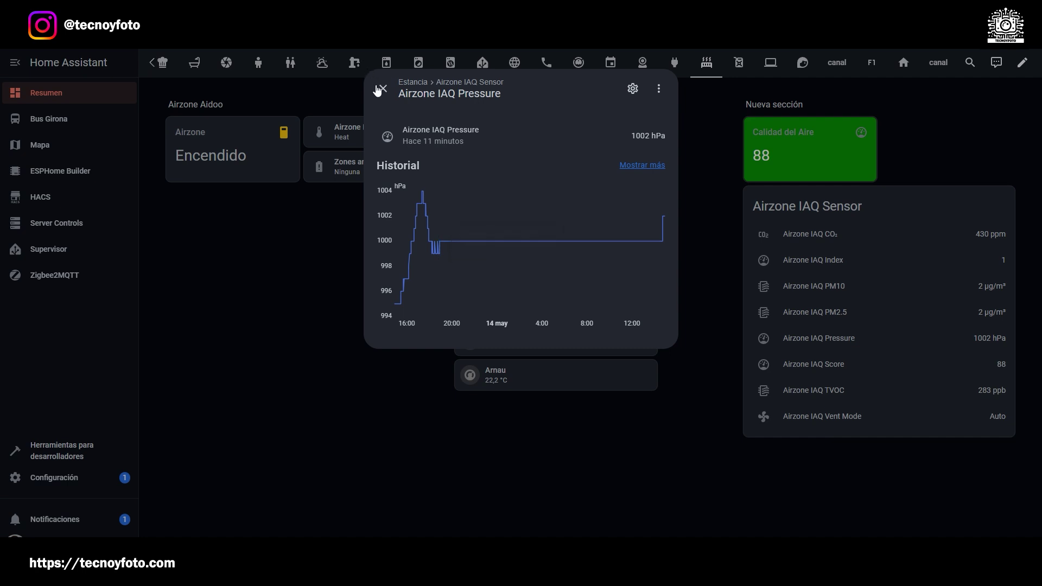